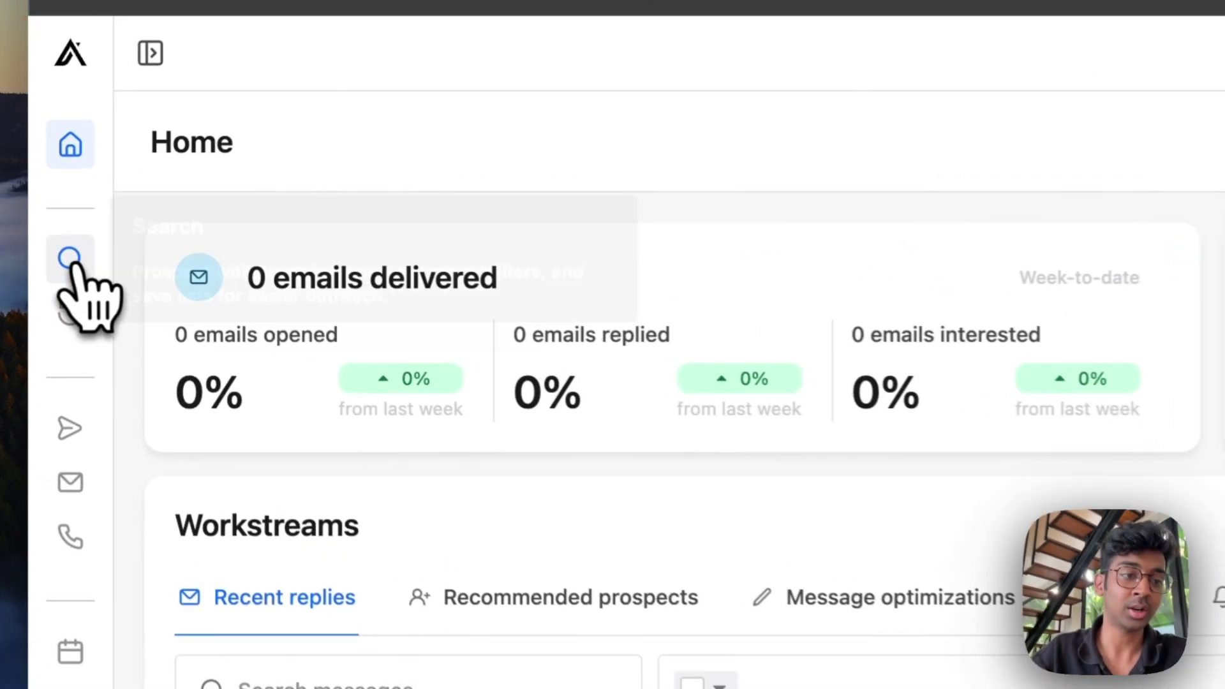
- Open Apollo's People search, glance at the ExportApollo tab, and return to People search
{"action": "left_click", "coordinate": [50, 225]}
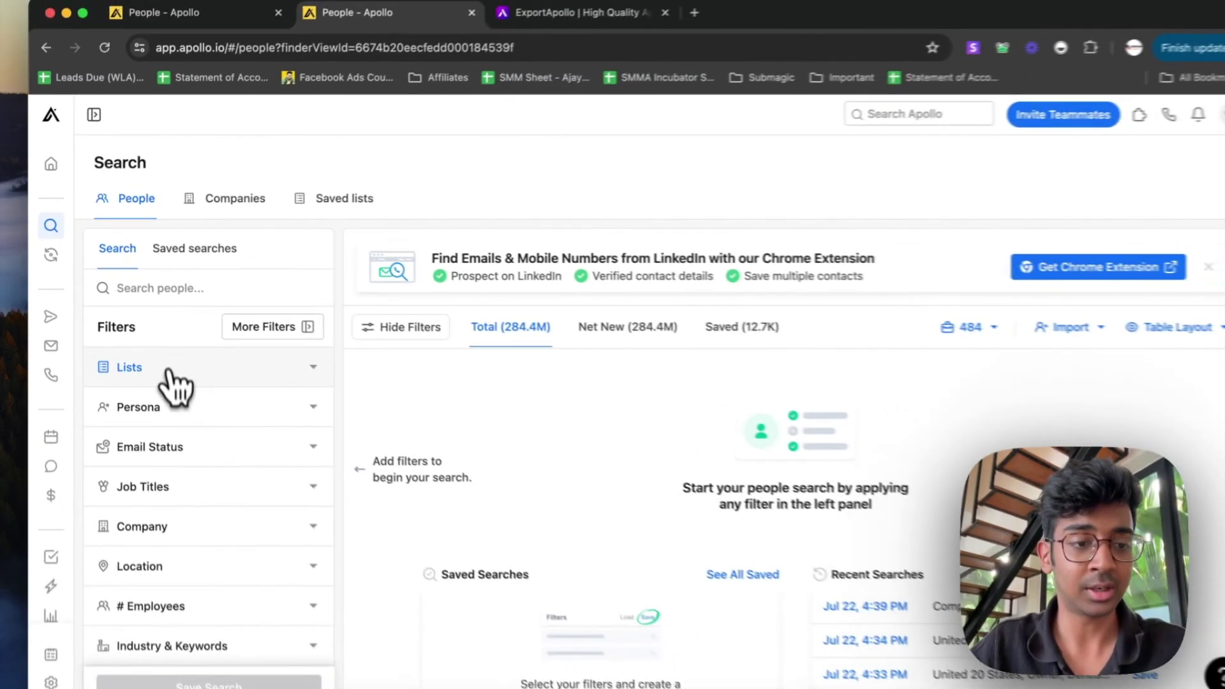
{"action": "scroll", "coordinate": [169, 386], "scroll_direction": "down", "scroll_amount": 3}
{"action": "scroll", "coordinate": [170, 386], "scroll_direction": "down", "scroll_amount": 2}
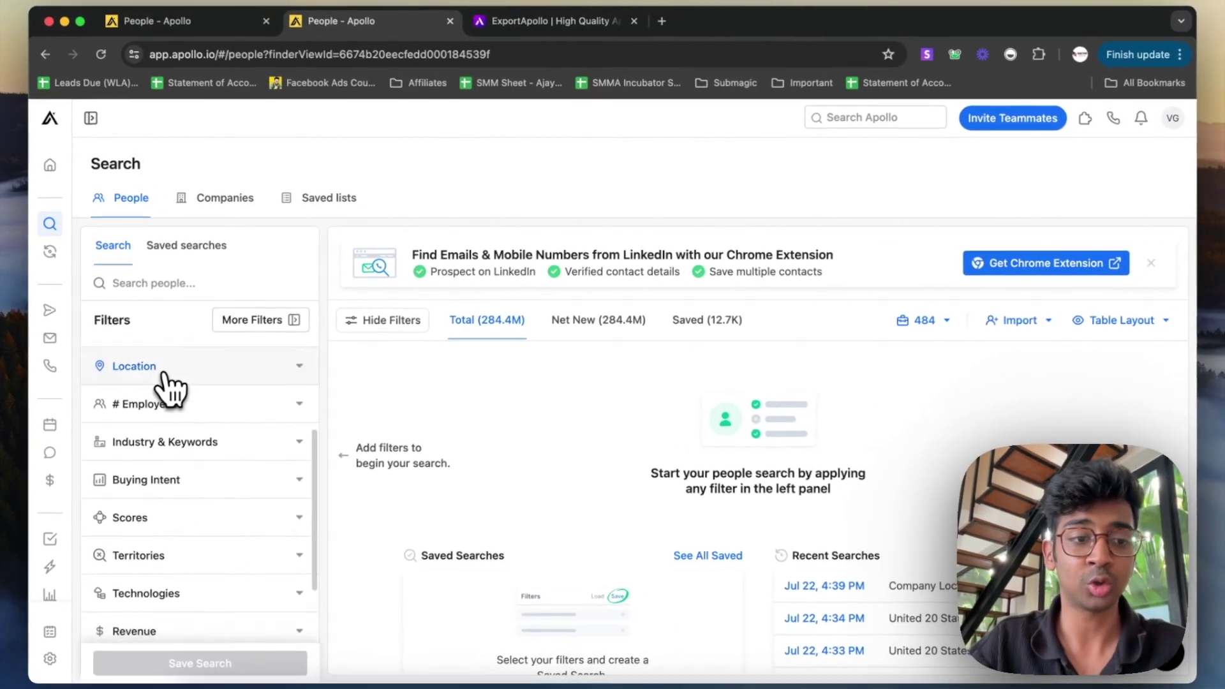
{"action": "scroll", "coordinate": [171, 384], "scroll_direction": "up", "scroll_amount": 5}
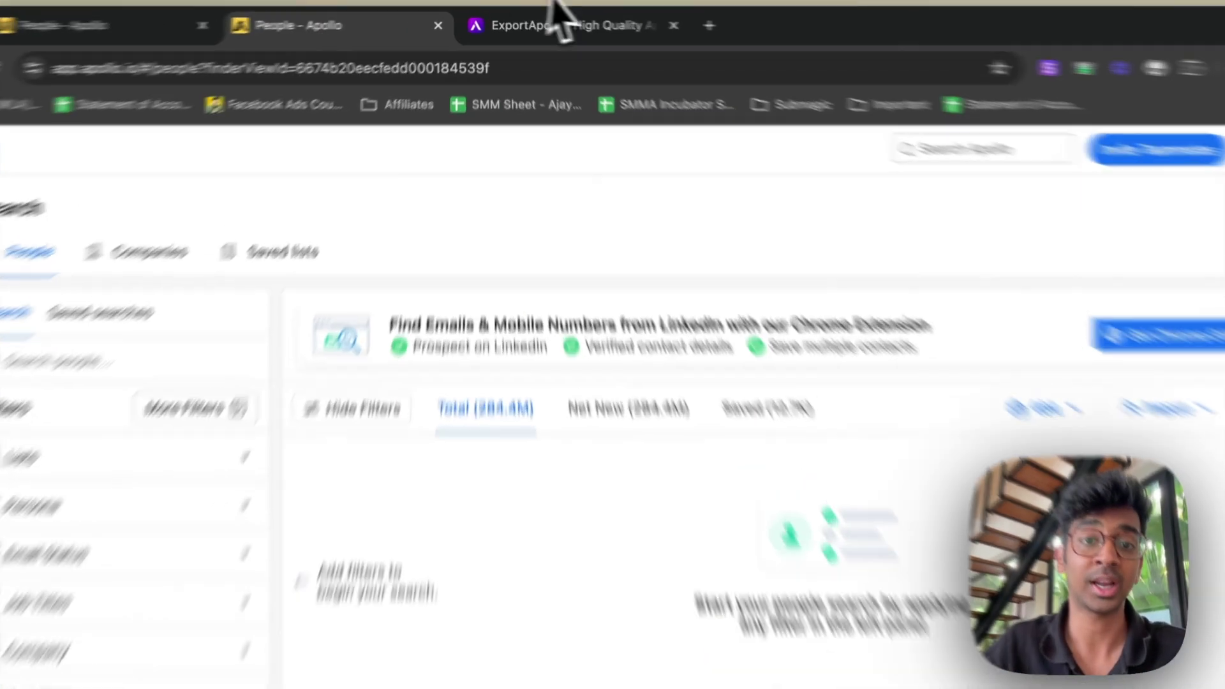
{"action": "left_click", "coordinate": [542, 20]}
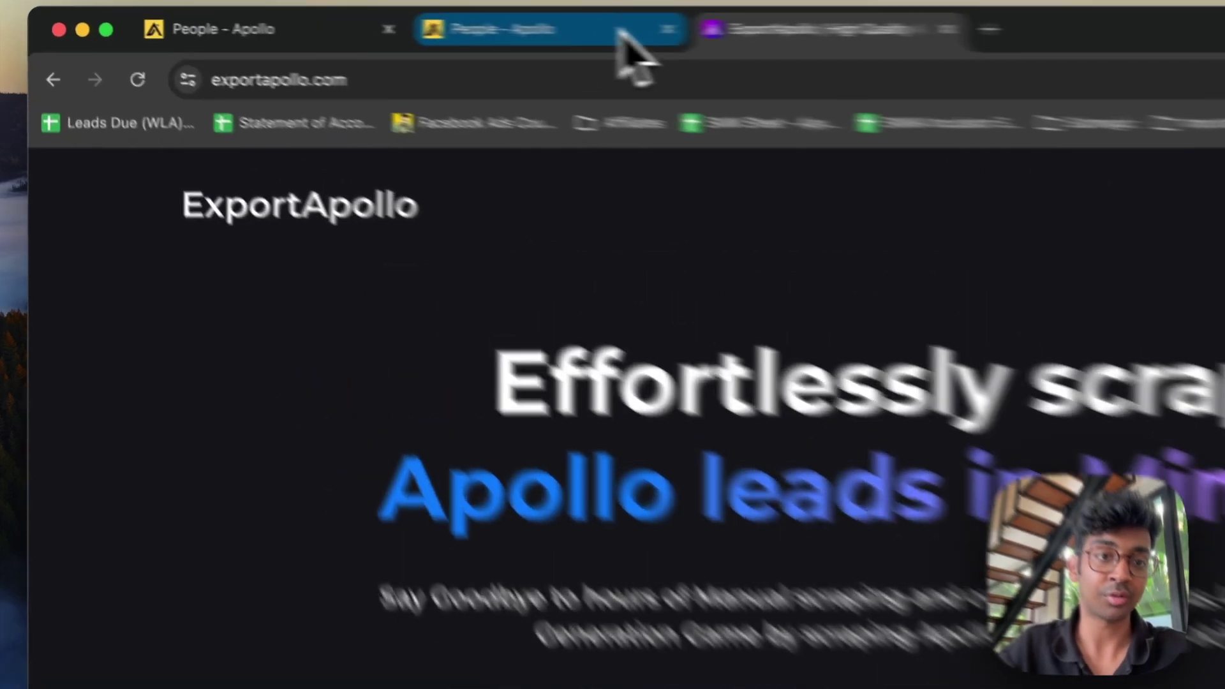
{"action": "left_click", "coordinate": [415, 21]}
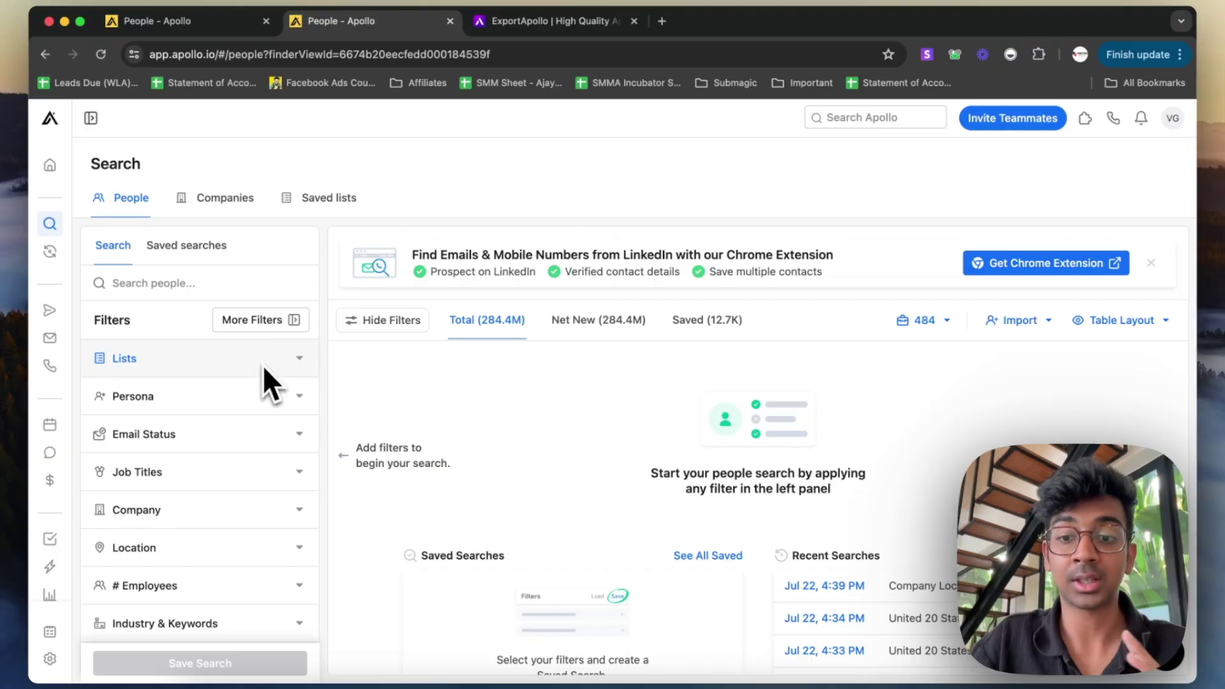
- Add owner, director, project manager and partner as job title filters
{"action": "left_click", "coordinate": [274, 472]}
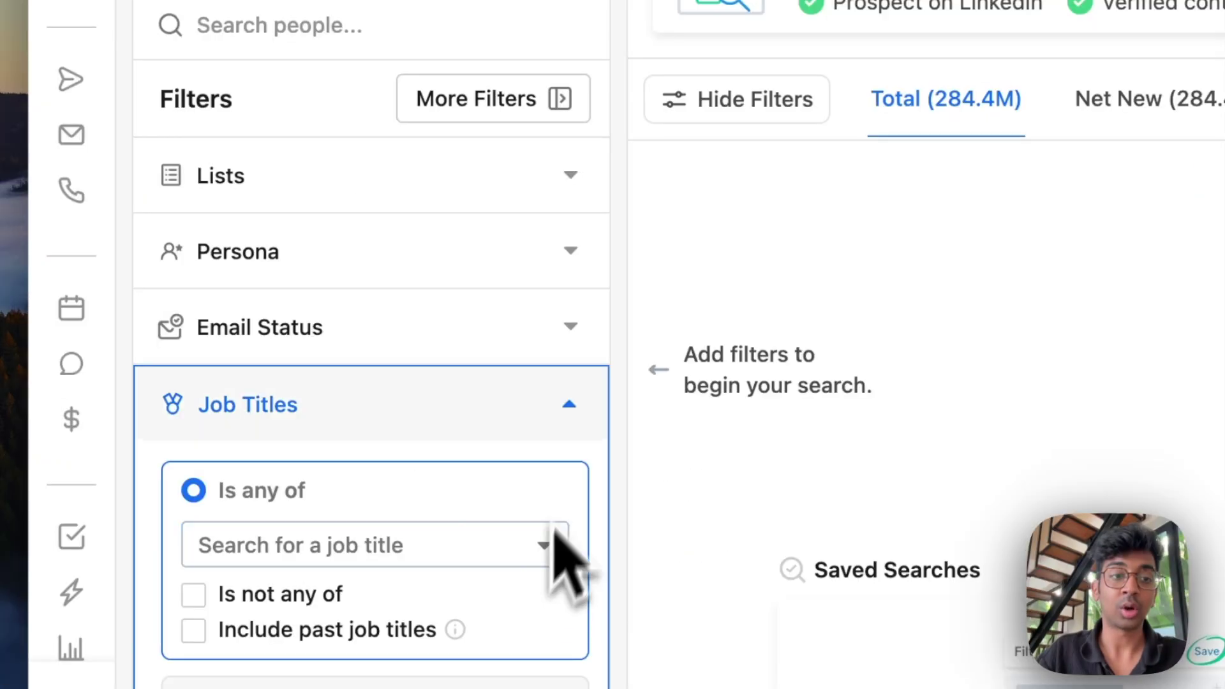
{"action": "left_click", "coordinate": [544, 547]}
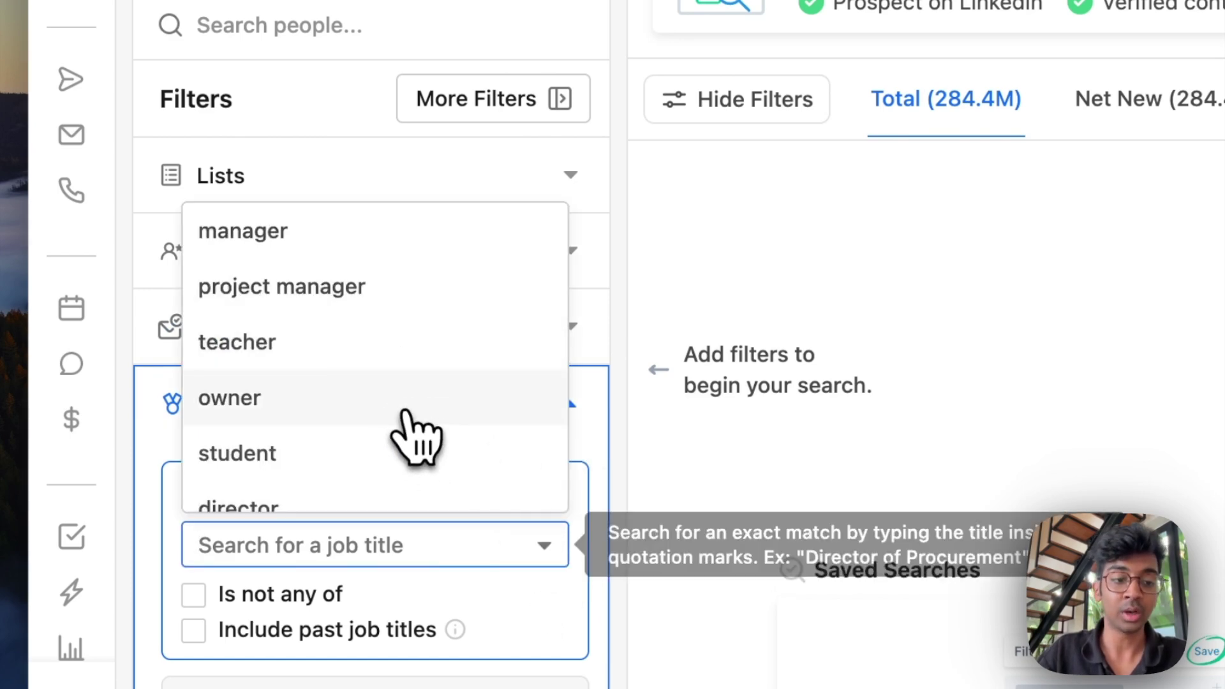
{"action": "left_click", "coordinate": [402, 402]}
{"action": "left_click", "coordinate": [544, 545]}
{"action": "scroll", "coordinate": [421, 472], "scroll_direction": "down", "scroll_amount": 1}
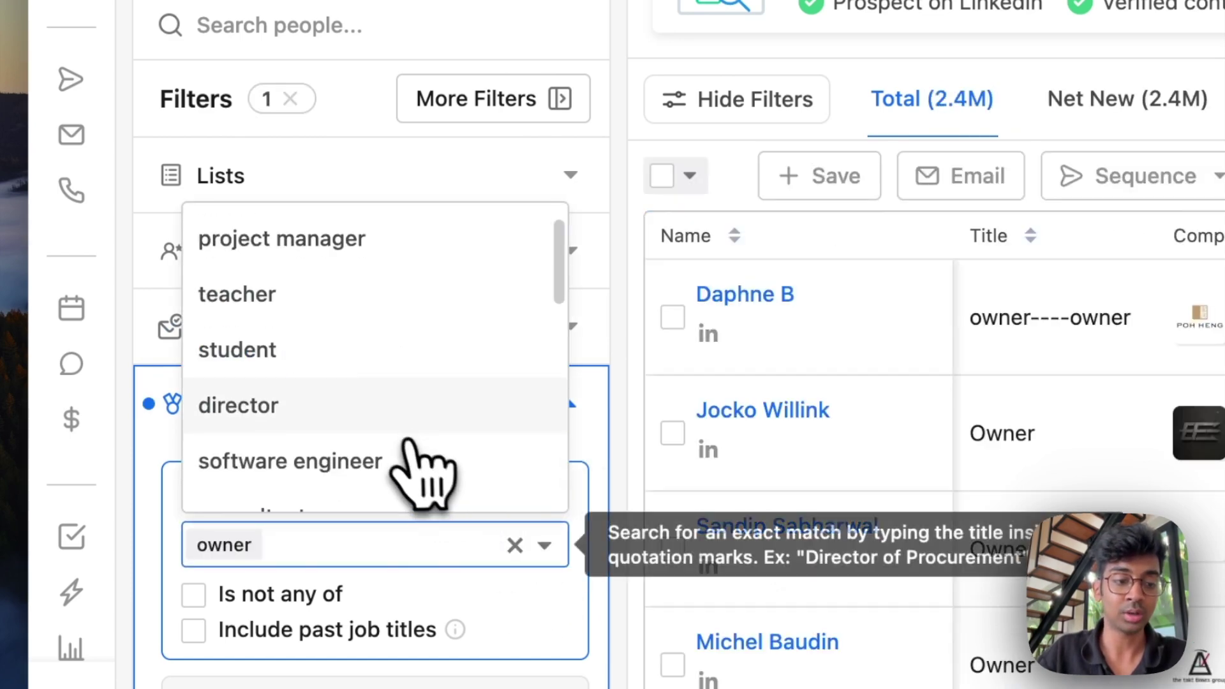
{"action": "left_click", "coordinate": [410, 440]}
{"action": "left_click", "coordinate": [542, 547]}
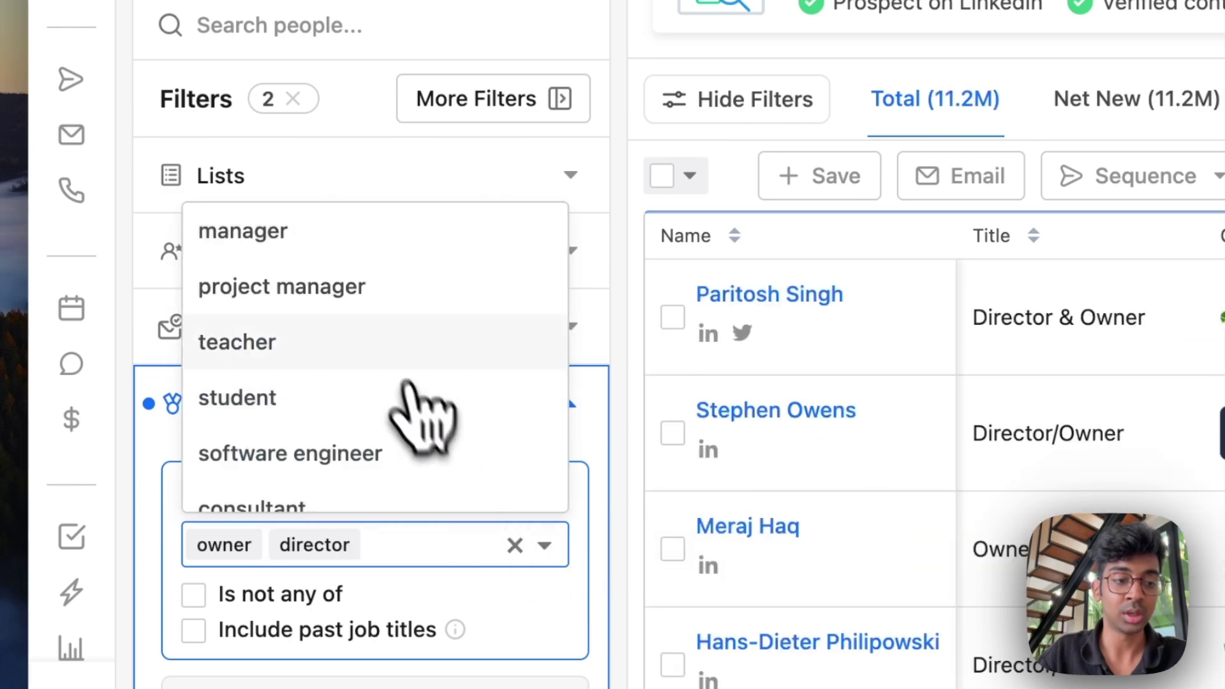
{"action": "left_click", "coordinate": [405, 300]}
{"action": "type", "text": "partne"}
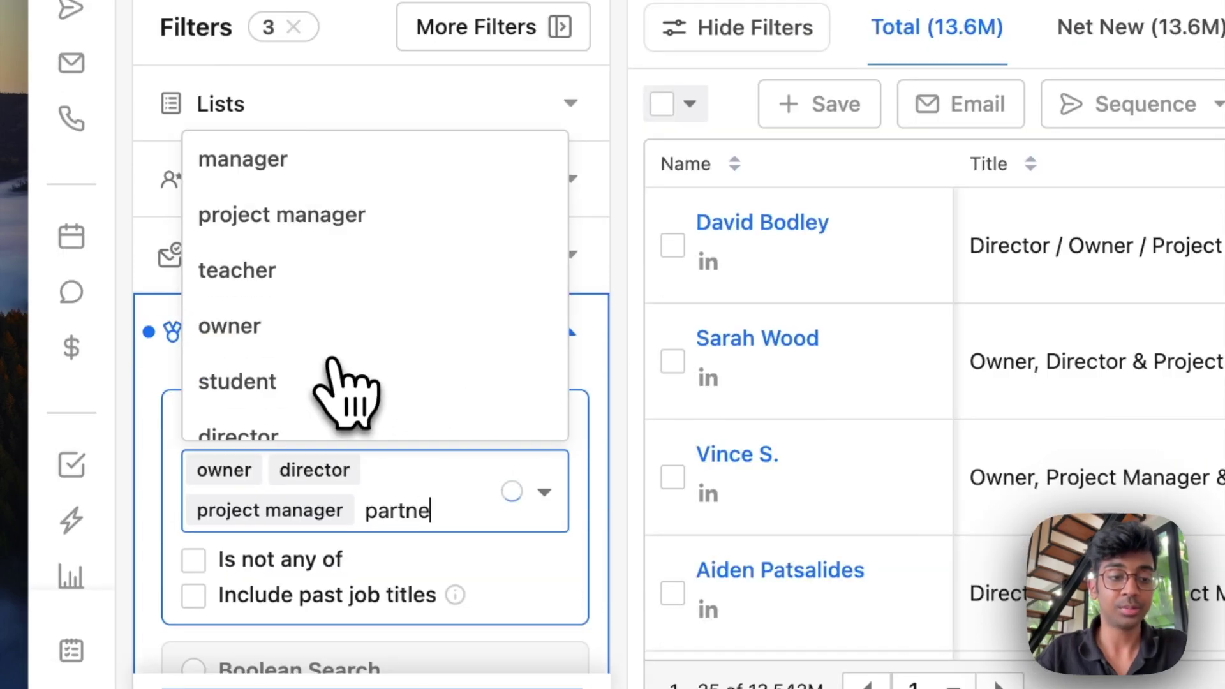
{"action": "type", "text": "r"}
{"action": "key", "text": "Return"}
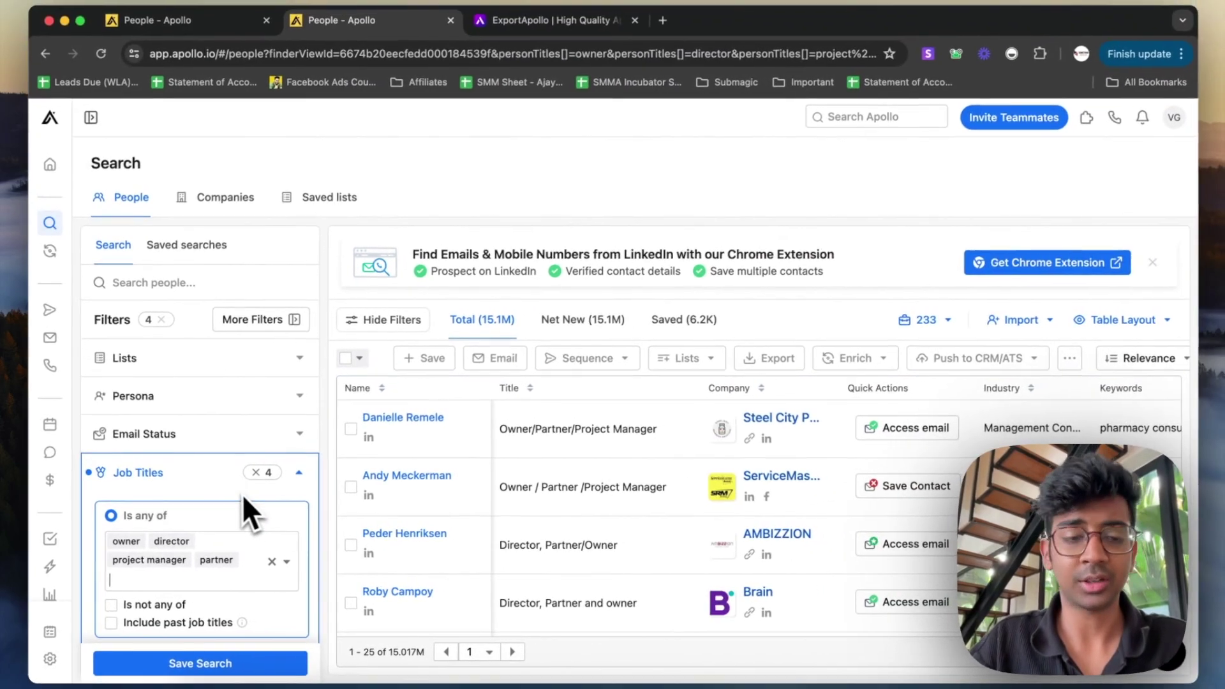
- Scroll the filter panel down to the Location filter and bring up its suggestions
{"action": "scroll", "coordinate": [242, 494], "scroll_direction": "down", "scroll_amount": 1}
{"action": "scroll", "coordinate": [233, 495], "scroll_direction": "down", "scroll_amount": 2}
{"action": "scroll", "coordinate": [233, 495], "scroll_direction": "down", "scroll_amount": 2}
{"action": "scroll", "coordinate": [233, 495], "scroll_direction": "down", "scroll_amount": 3}
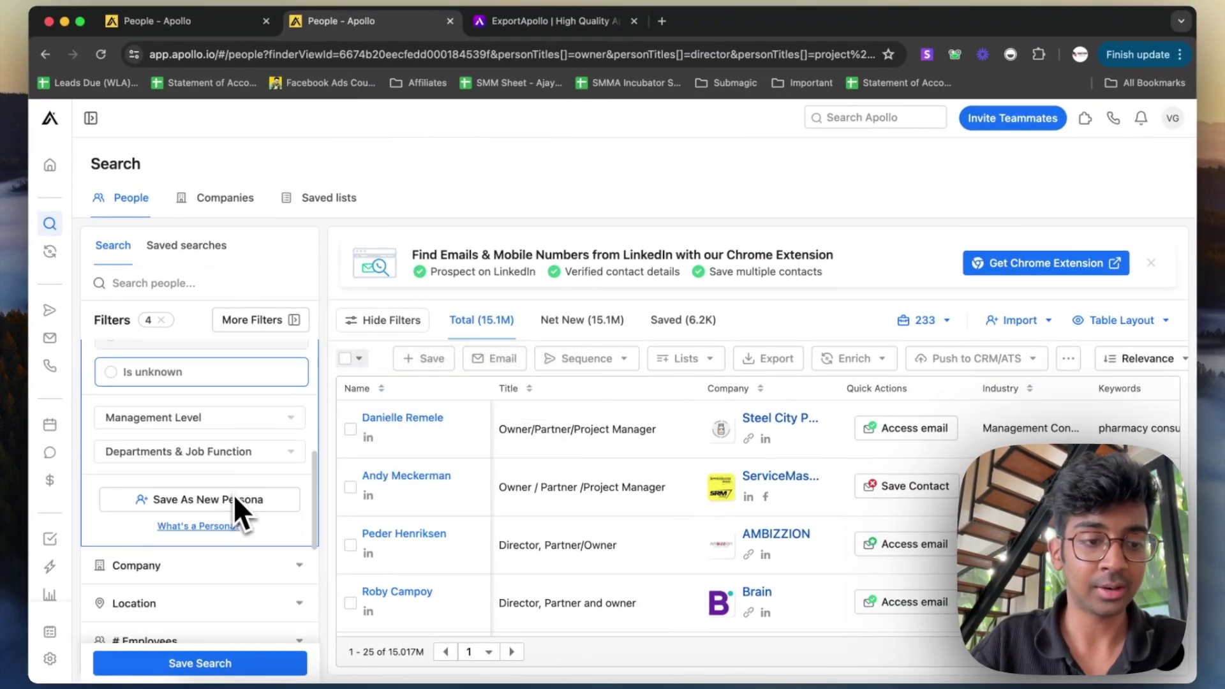
{"action": "scroll", "coordinate": [234, 495], "scroll_direction": "down", "scroll_amount": 3}
{"action": "scroll", "coordinate": [287, 462], "scroll_direction": "down", "scroll_amount": 3}
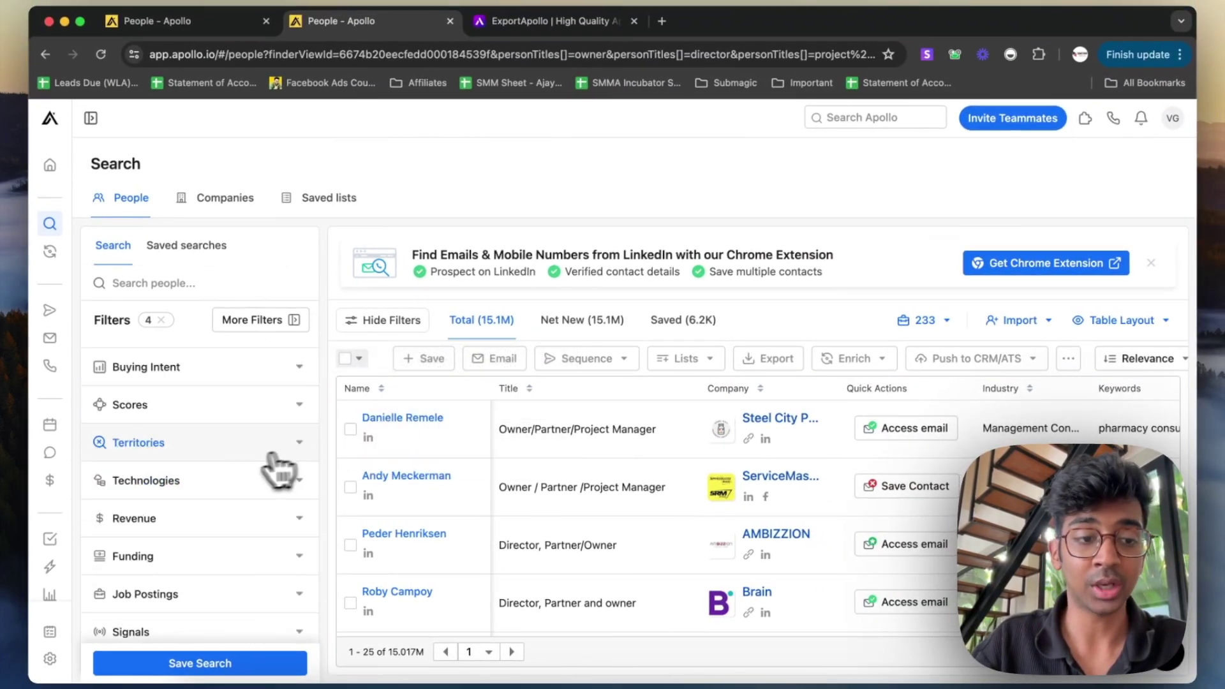
{"action": "scroll", "coordinate": [205, 440], "scroll_direction": "up", "scroll_amount": 3}
{"action": "scroll", "coordinate": [199, 459], "scroll_direction": "up", "scroll_amount": 2}
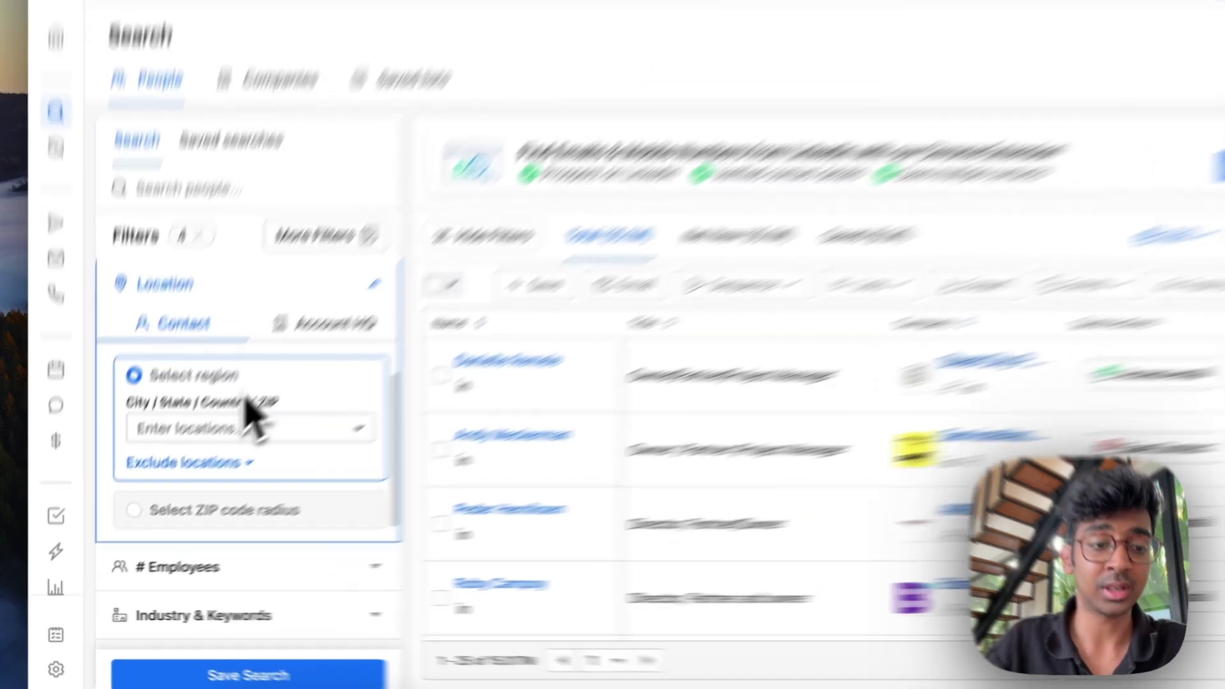
{"action": "left_click", "coordinate": [252, 425]}
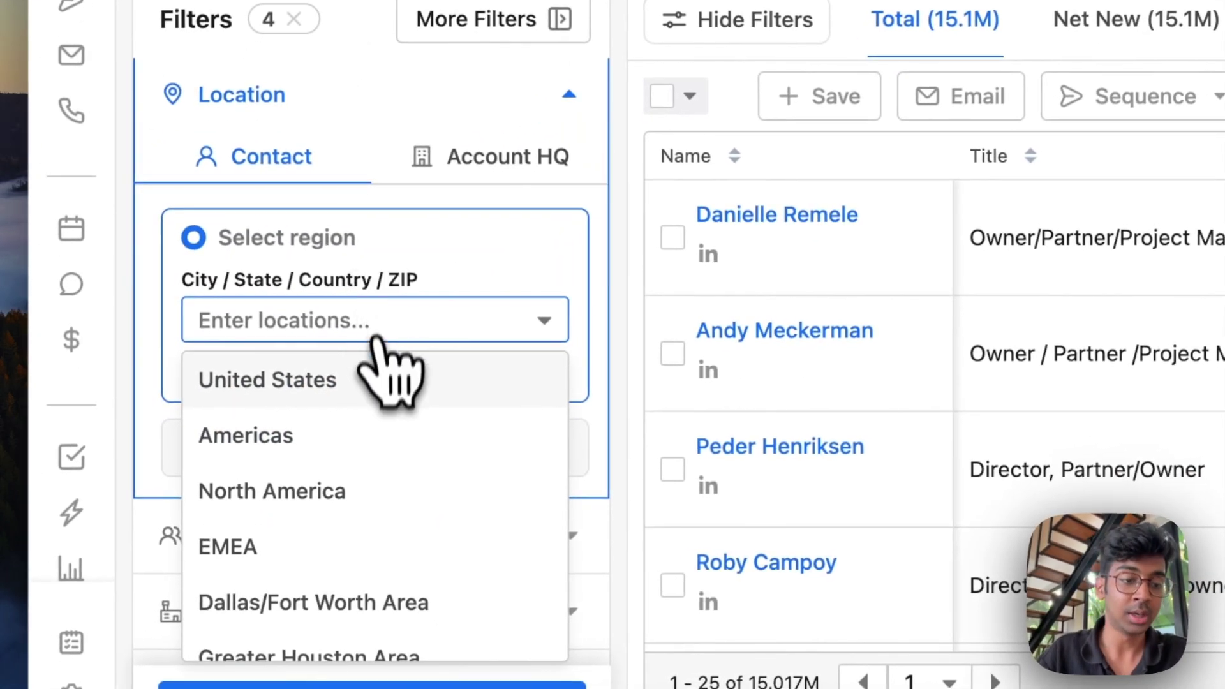
- Add United States and United Kingdom as contact locations
{"action": "left_click", "coordinate": [382, 364]}
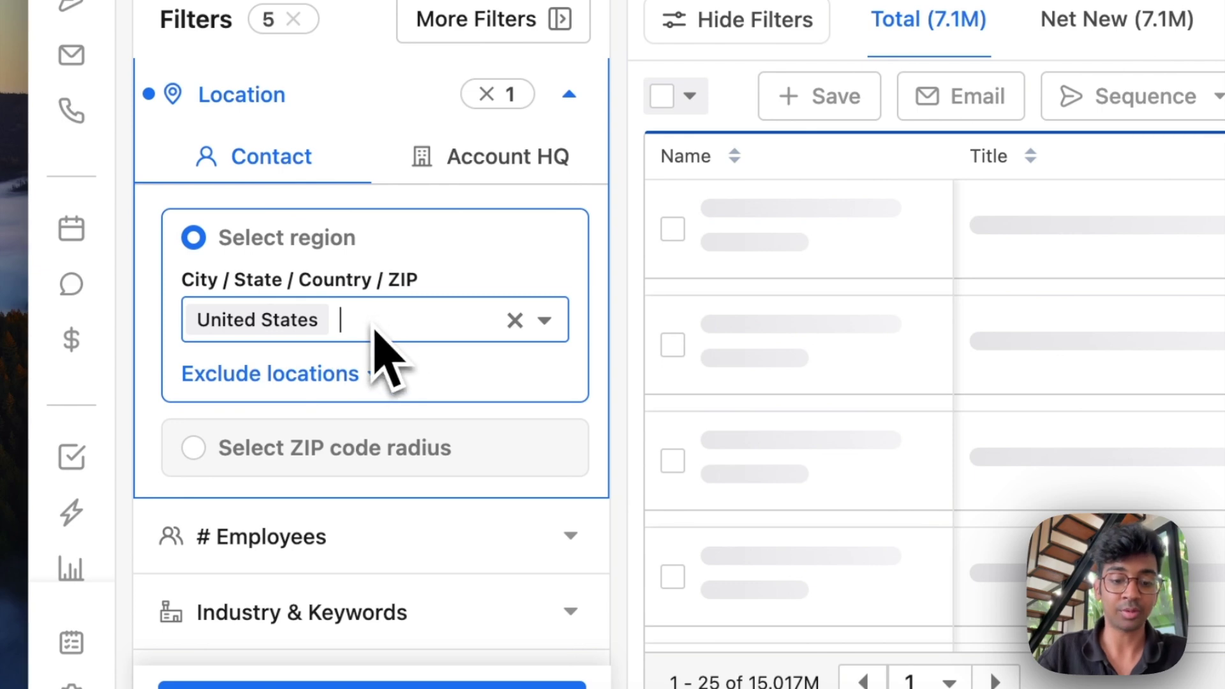
{"action": "left_click", "coordinate": [375, 330]}
{"action": "type", "text": "united k"}
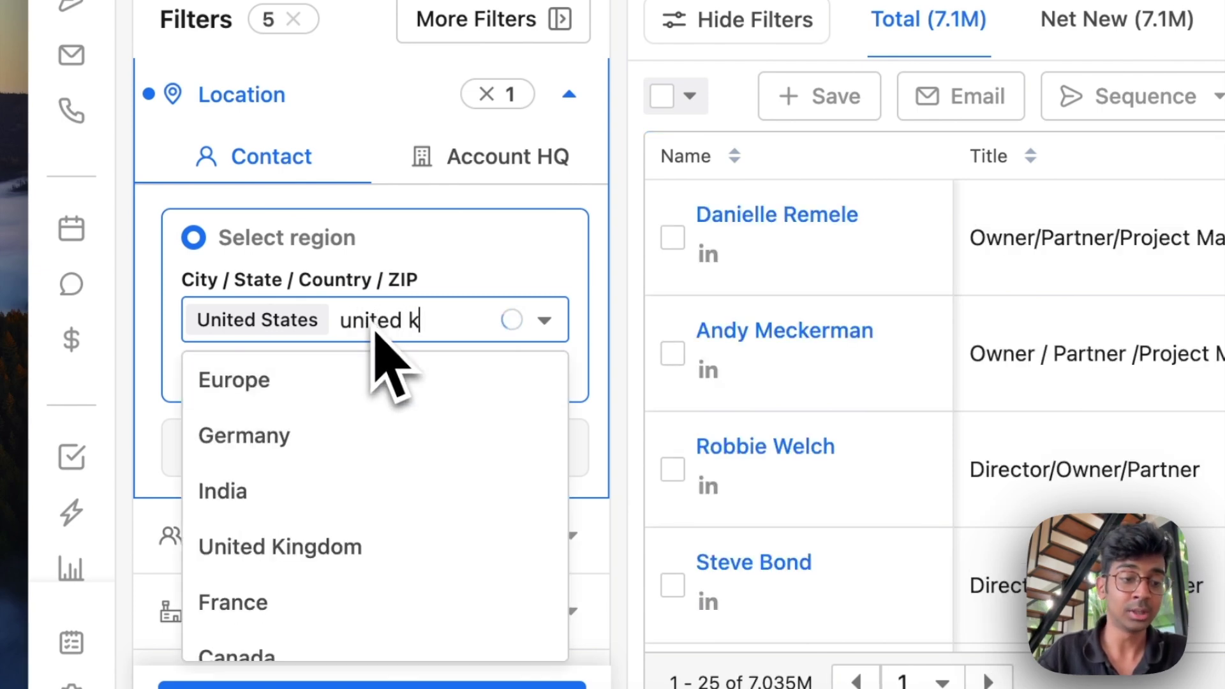
{"action": "left_click", "coordinate": [389, 377]}
- Add Canada and Australia as further contact locations
{"action": "type", "text": "canada"}
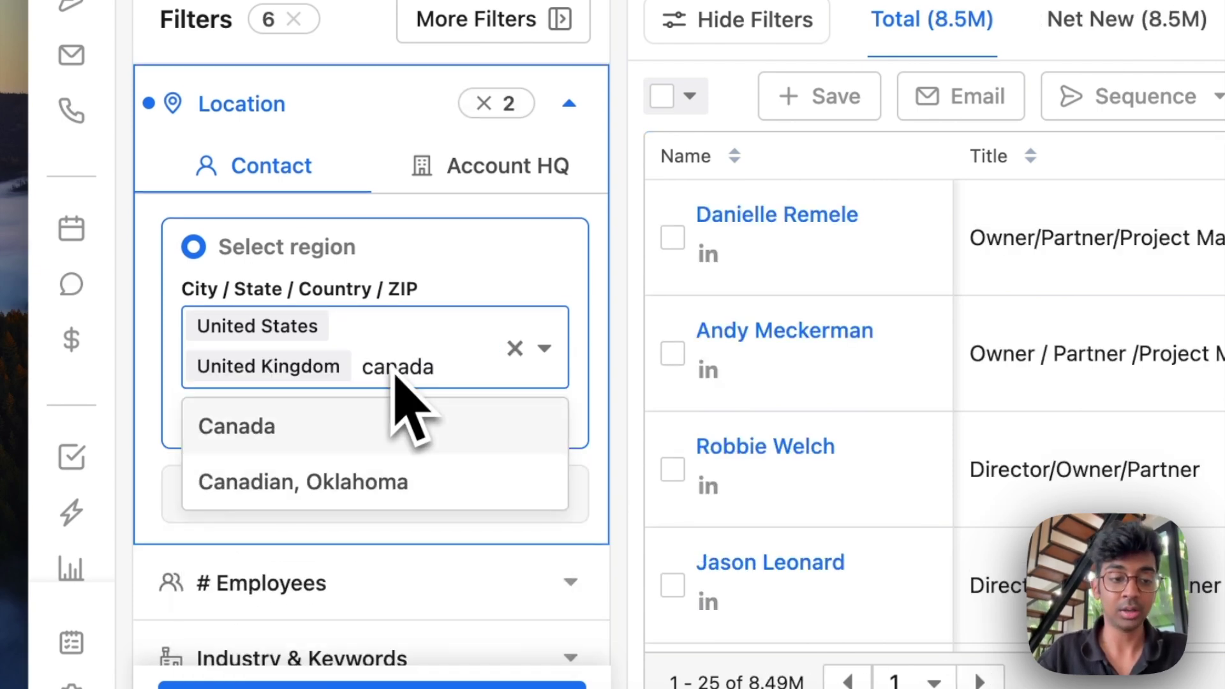
{"action": "left_click", "coordinate": [279, 417]}
{"action": "type", "text": "a"}
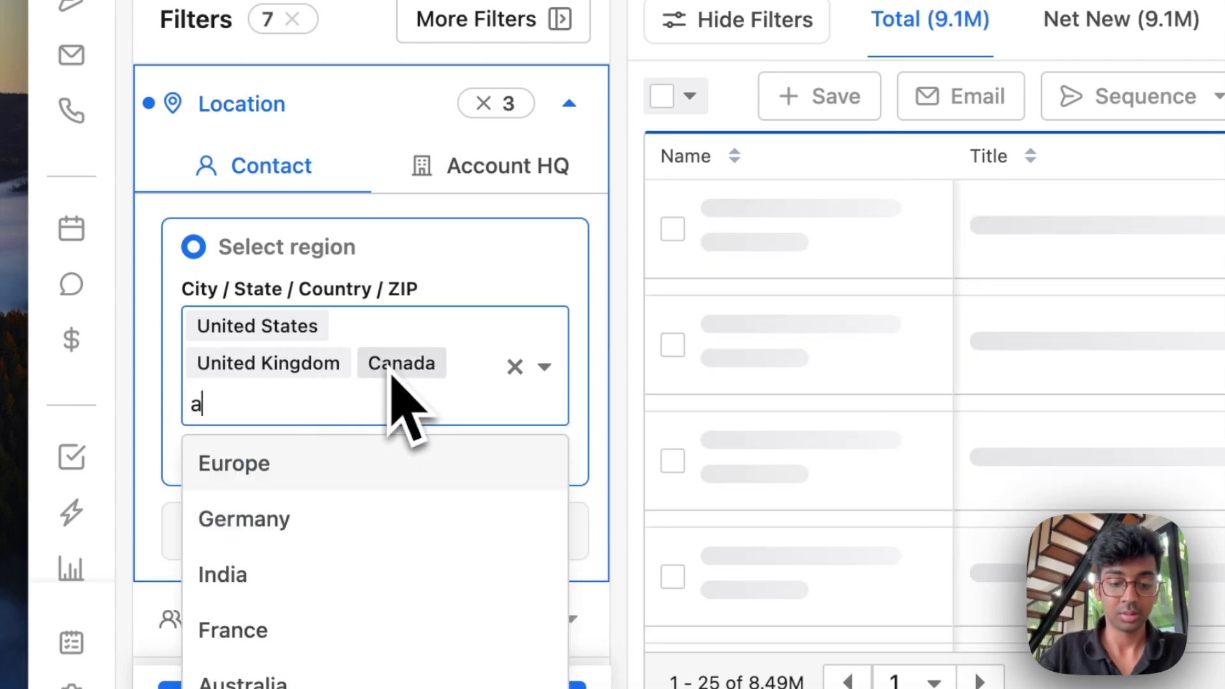
{"action": "type", "text": "ust"}
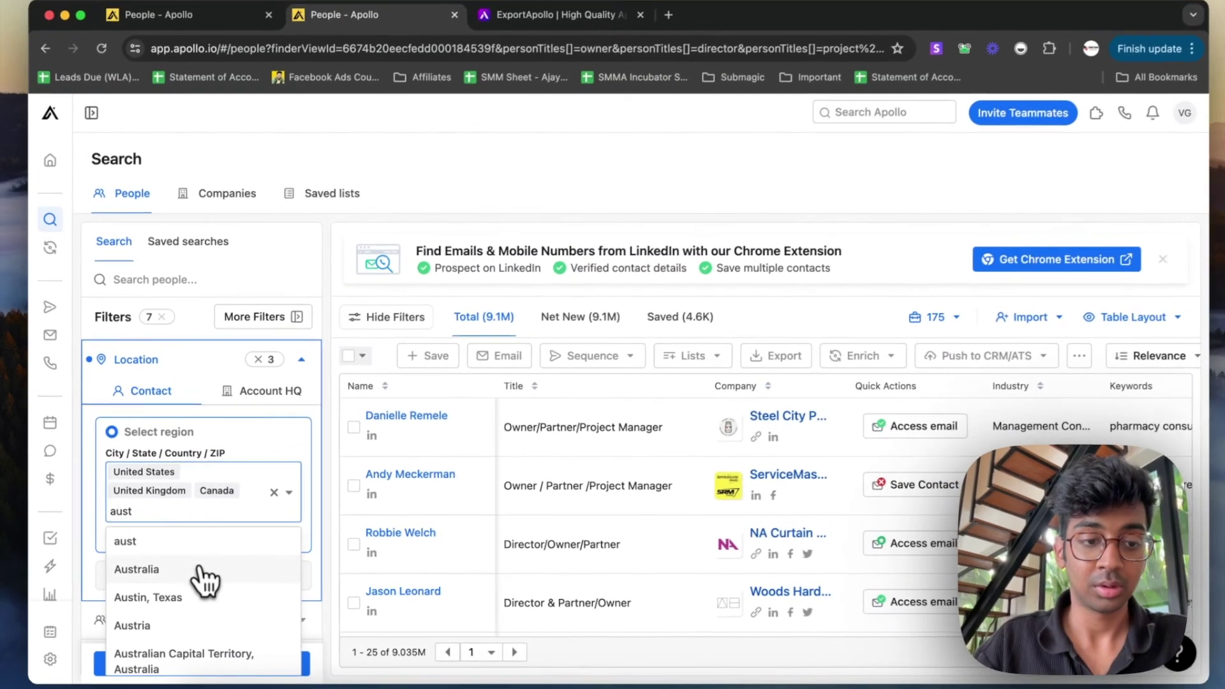
{"action": "left_click", "coordinate": [204, 564]}
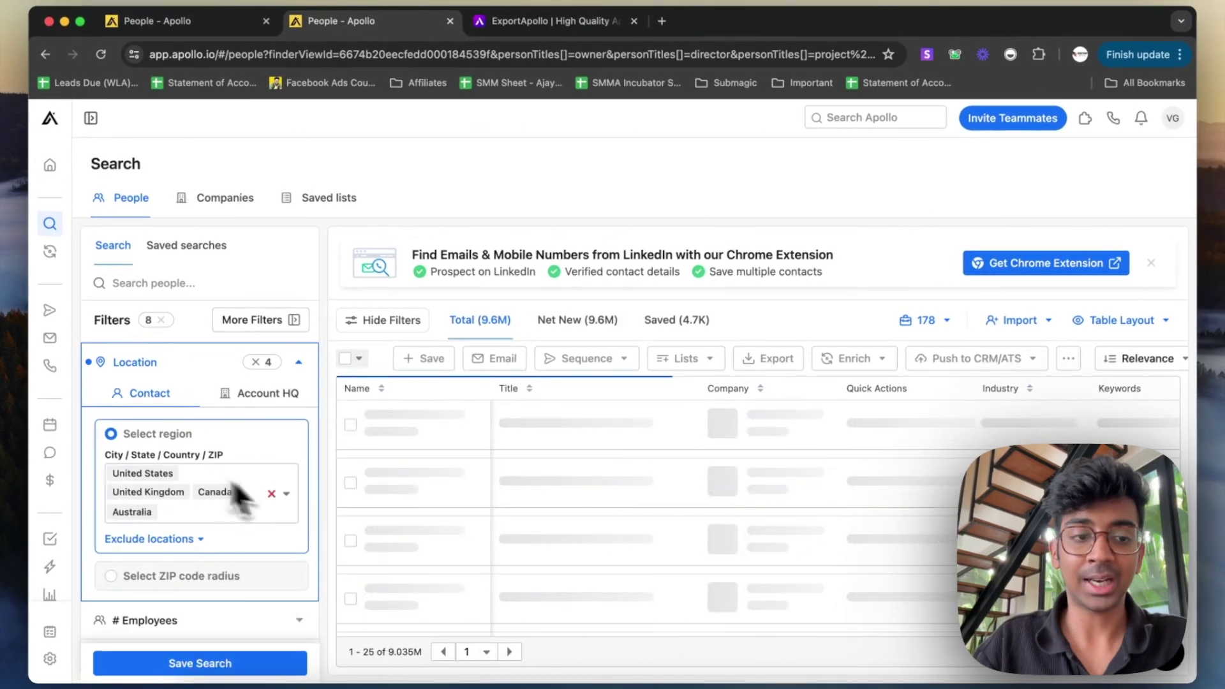
{"action": "scroll", "coordinate": [255, 458], "scroll_direction": "up", "scroll_amount": 3}
{"action": "scroll", "coordinate": [251, 454], "scroll_direction": "up", "scroll_amount": 2}
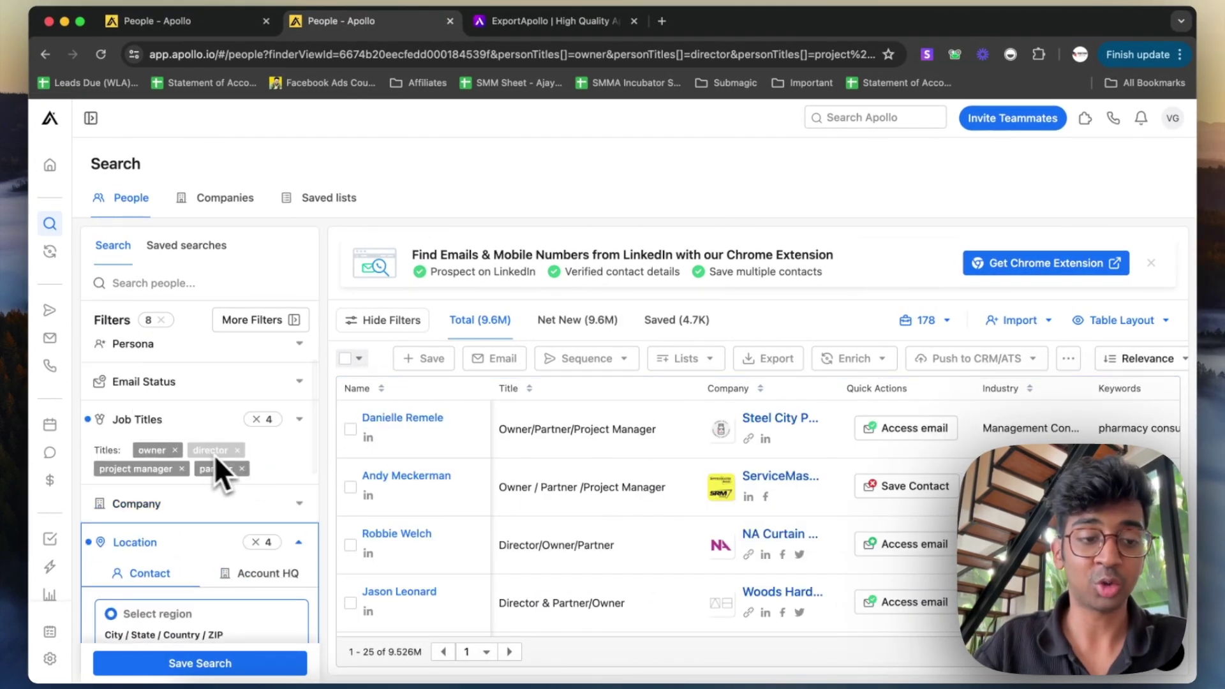
{"action": "scroll", "coordinate": [214, 454], "scroll_direction": "down", "scroll_amount": 4}
{"action": "scroll", "coordinate": [242, 461], "scroll_direction": "down", "scroll_amount": 3}
{"action": "scroll", "coordinate": [246, 471], "scroll_direction": "down", "scroll_amount": 2}
{"action": "scroll", "coordinate": [246, 470], "scroll_direction": "down", "scroll_amount": 2}
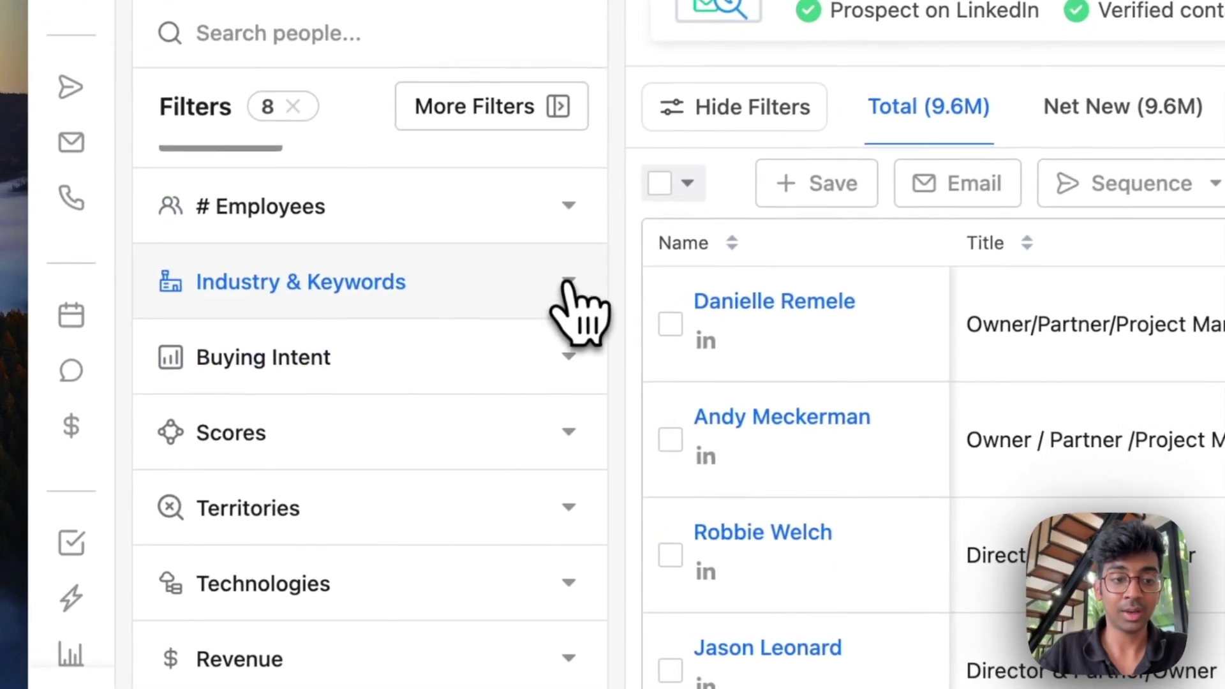
- Limit the search to the Apparel & Fashion industry
{"action": "left_click", "coordinate": [281, 450]}
{"action": "left_click", "coordinate": [405, 363]}
{"action": "type", "text": "app"}
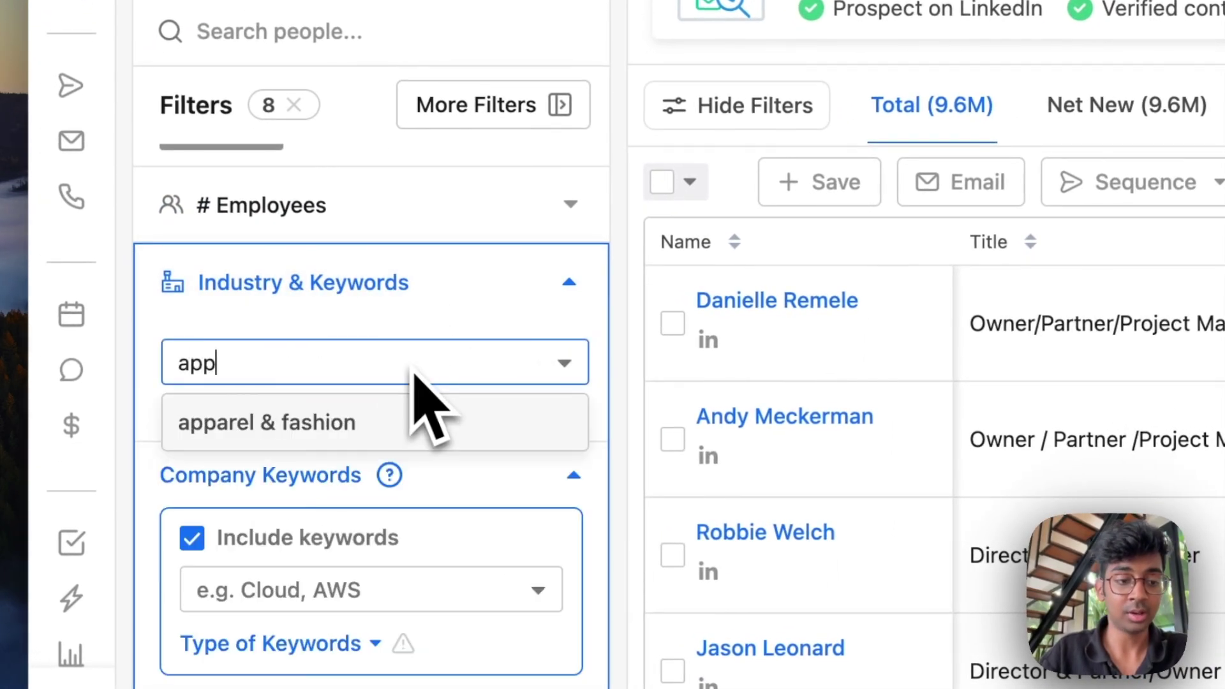
{"action": "left_click", "coordinate": [412, 424]}
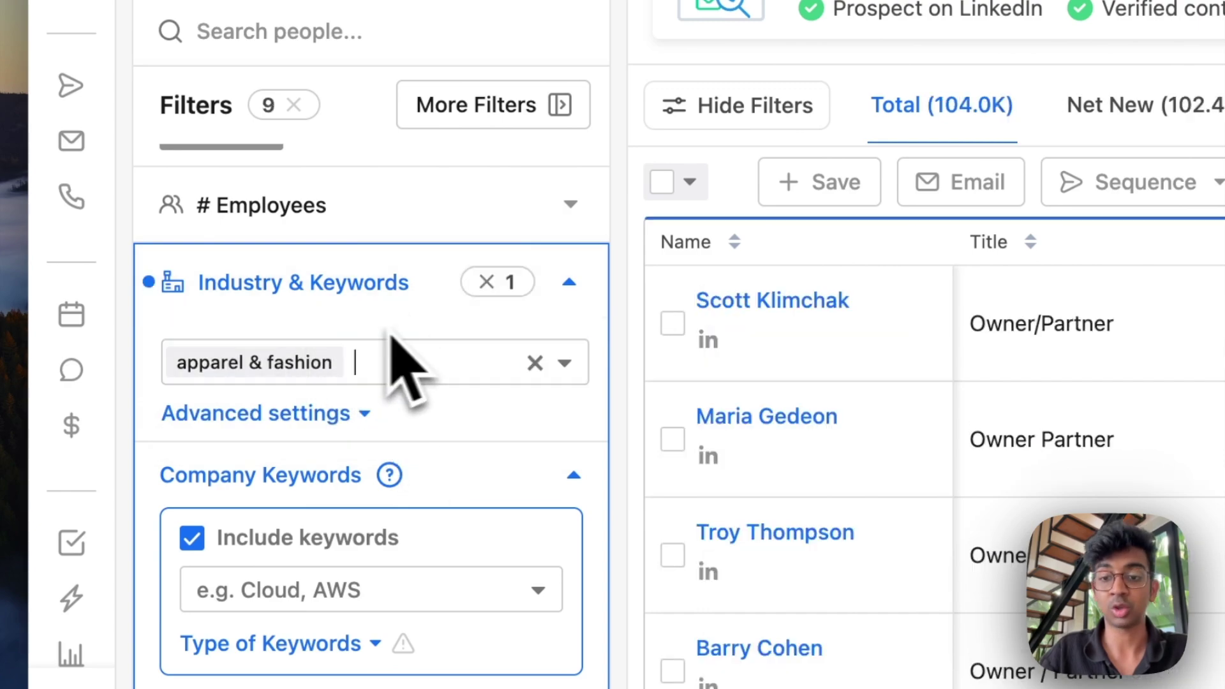
{"action": "scroll", "coordinate": [402, 383], "scroll_direction": "down", "scroll_amount": 5}
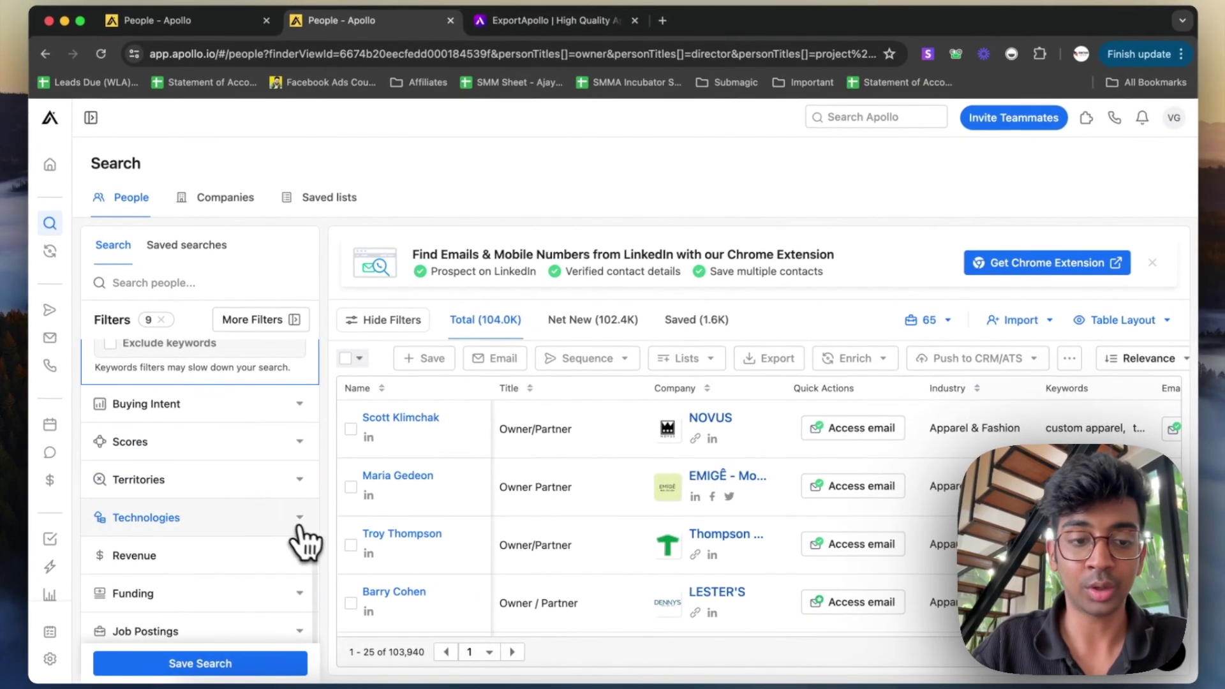
- Require Shopify as a company technology, then select the search page URL
{"action": "left_click", "coordinate": [300, 516]}
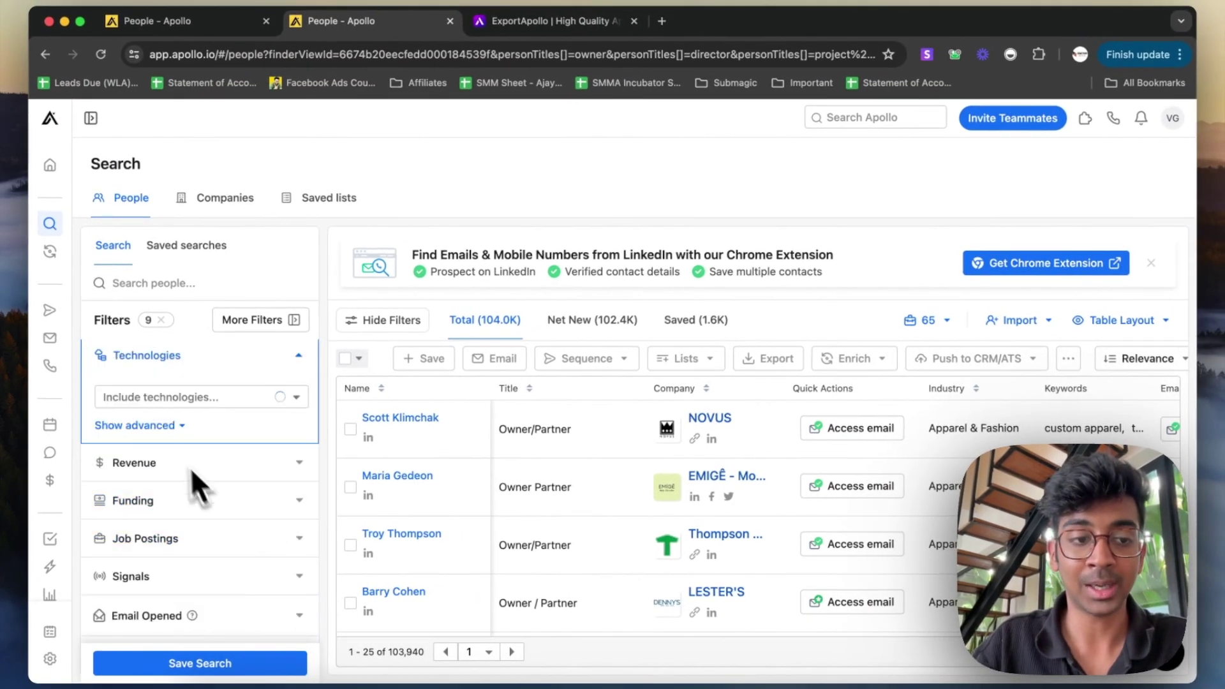
{"action": "left_click", "coordinate": [203, 399]}
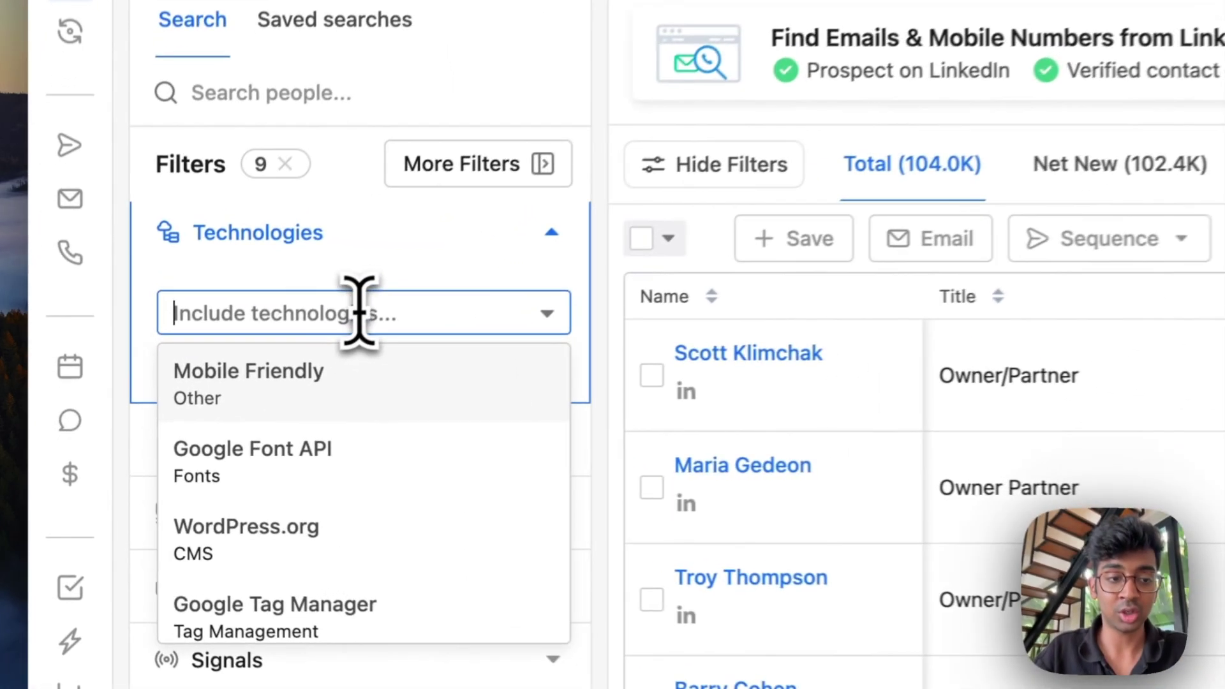
{"action": "type", "text": "shop"}
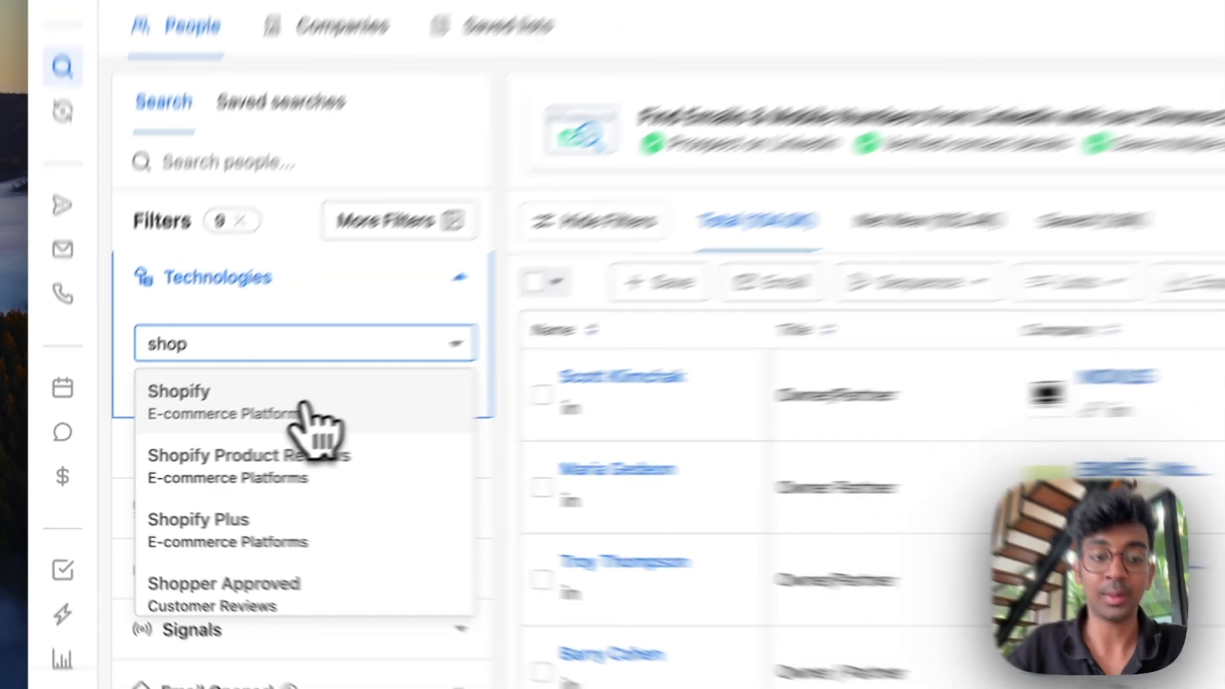
{"action": "left_click", "coordinate": [383, 386]}
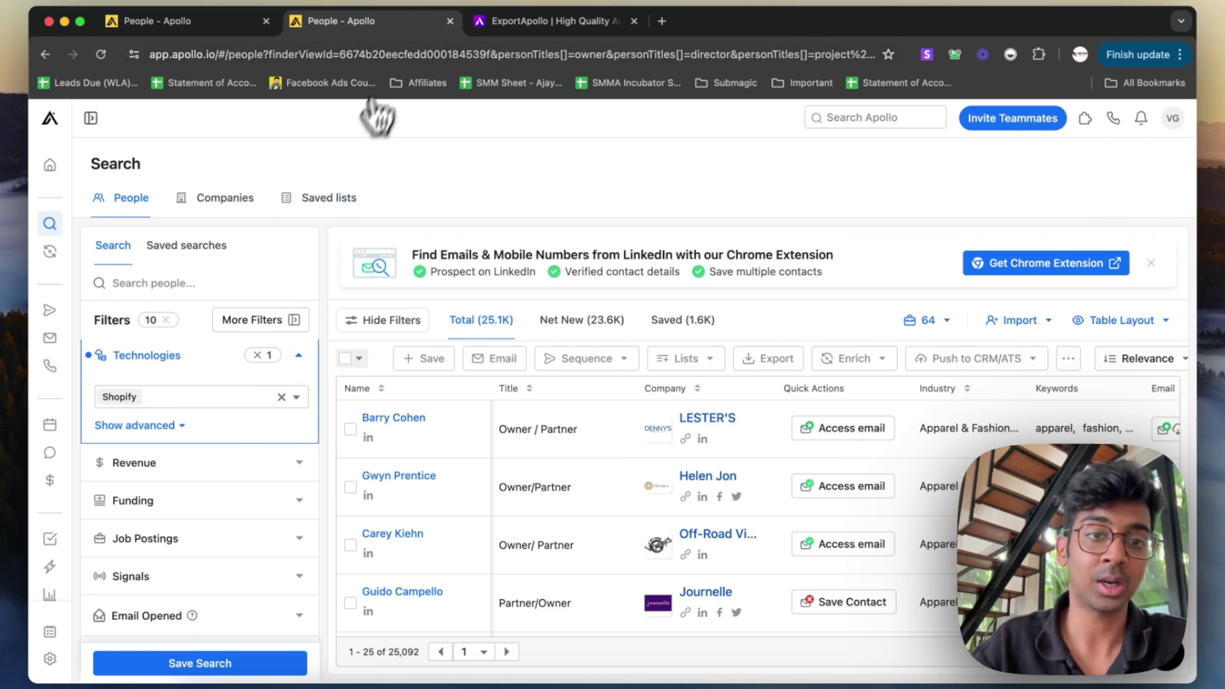
{"action": "left_click", "coordinate": [387, 54]}
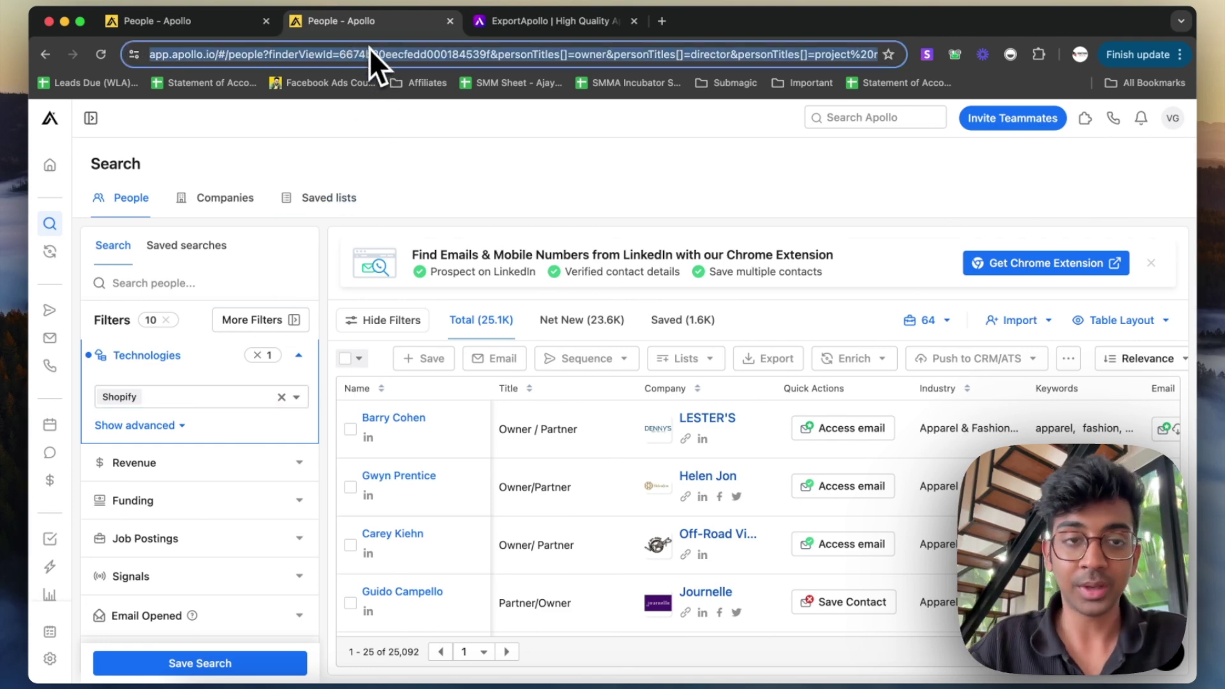
- Log in to ExportApollo and name the new list 'eCommerce Leads'
{"action": "left_click", "coordinate": [508, 23]}
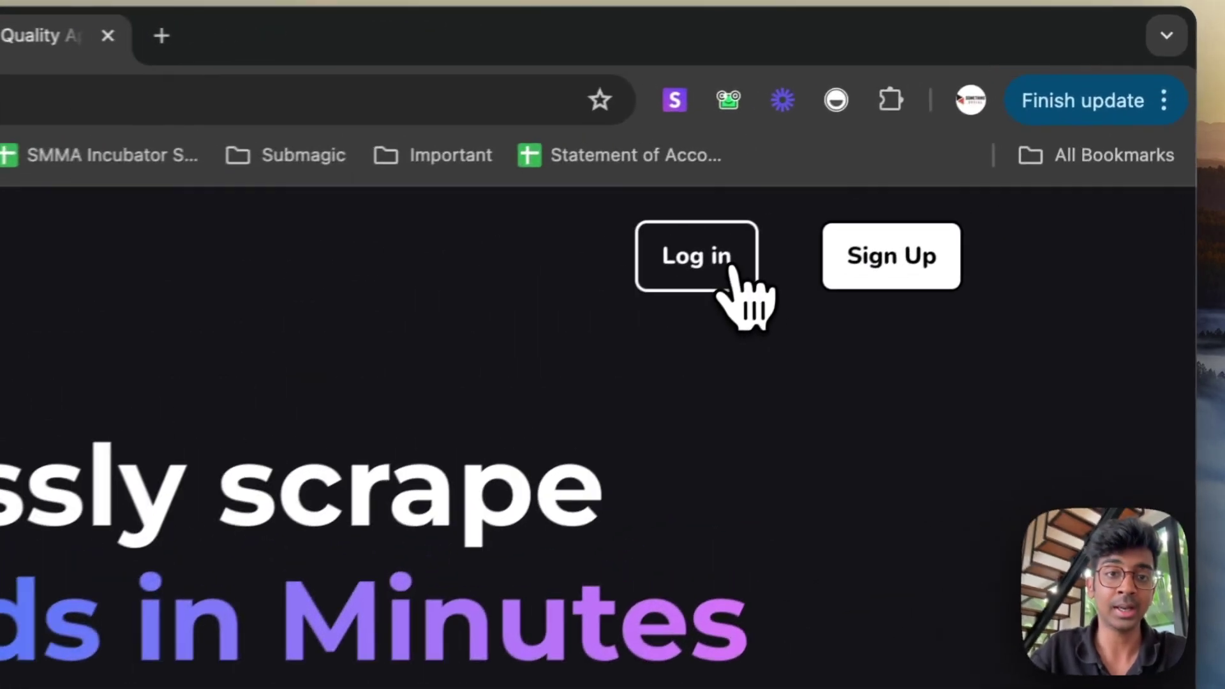
{"action": "left_click", "coordinate": [719, 275]}
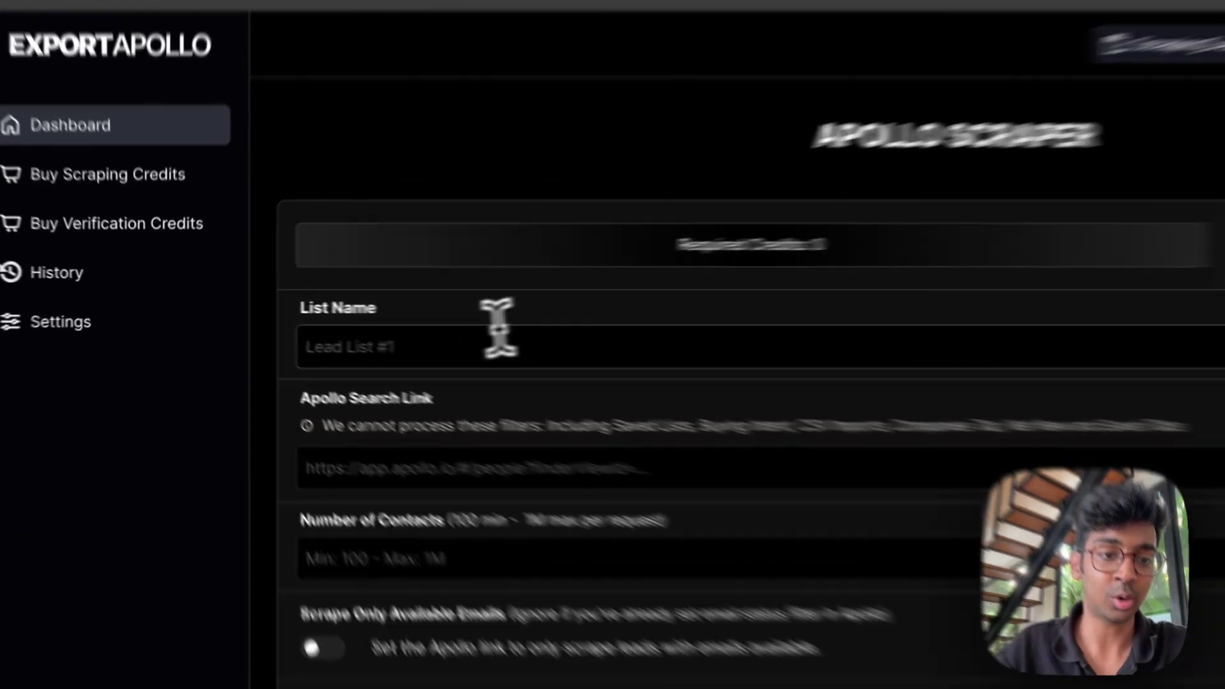
{"action": "left_click", "coordinate": [498, 327]}
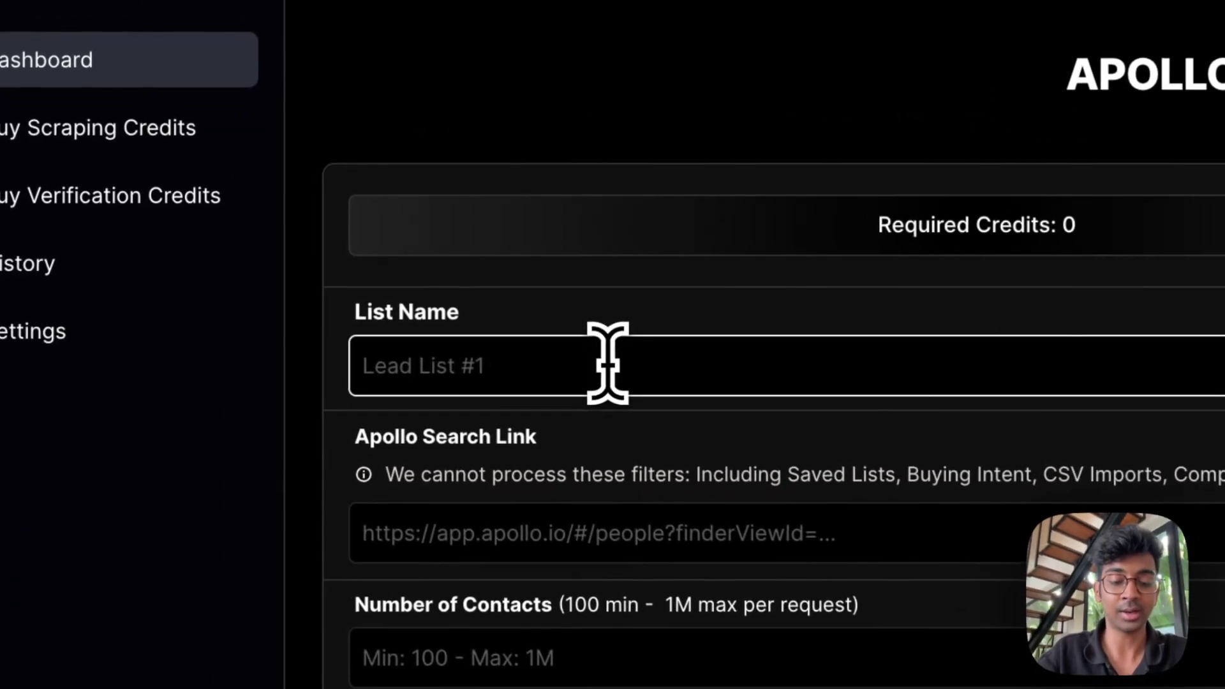
{"action": "type", "text": "eCommerce"}
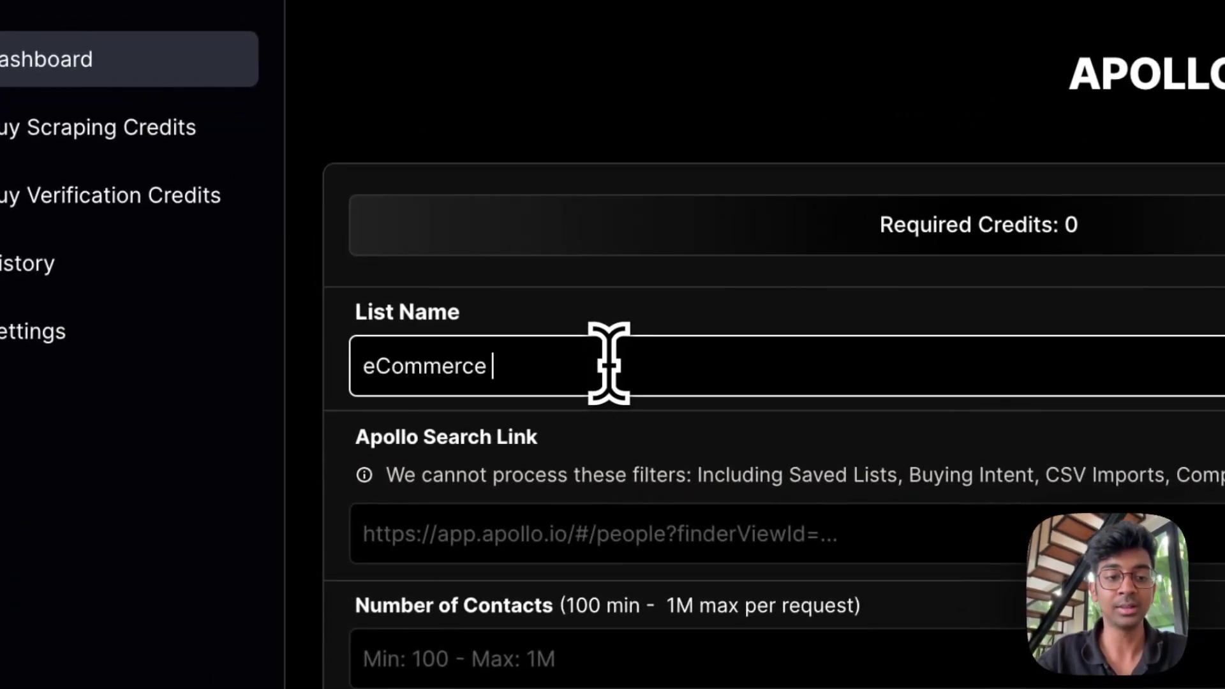
{"action": "type", "text": "ads"}
- Paste the Apollo search link into the form and view the scraping credit packages
{"action": "left_click", "coordinate": [395, 416]}
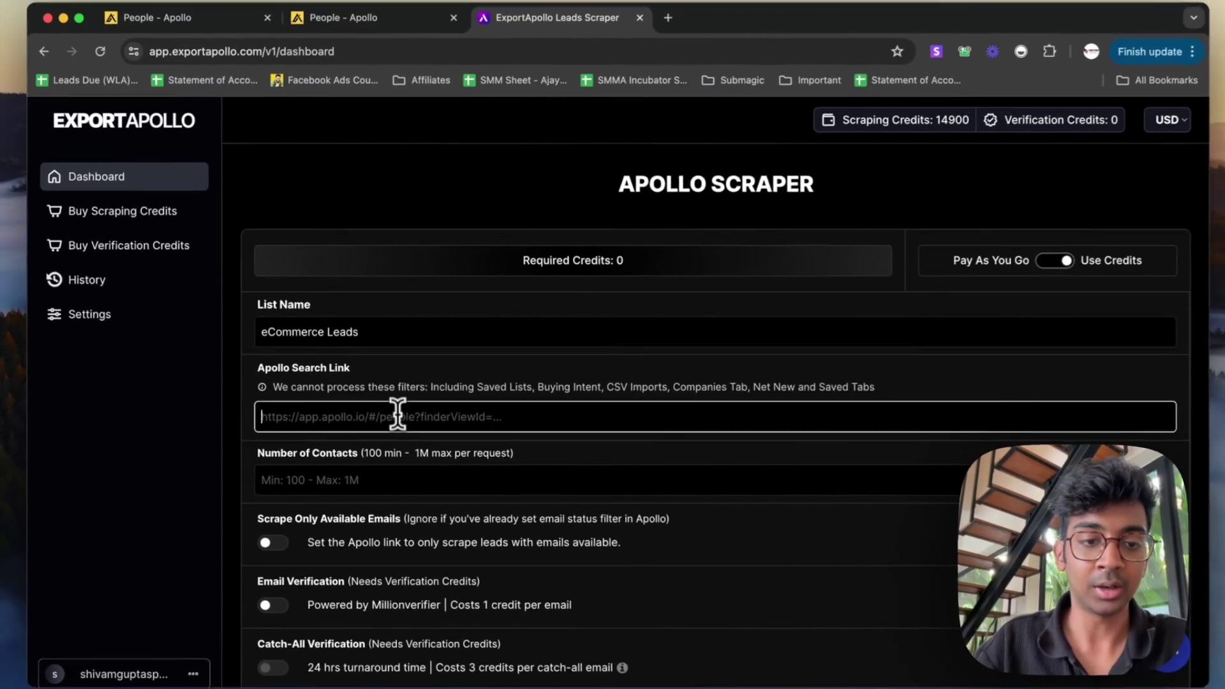
{"action": "key", "text": "super+v"}
{"action": "left_click", "coordinate": [429, 377]}
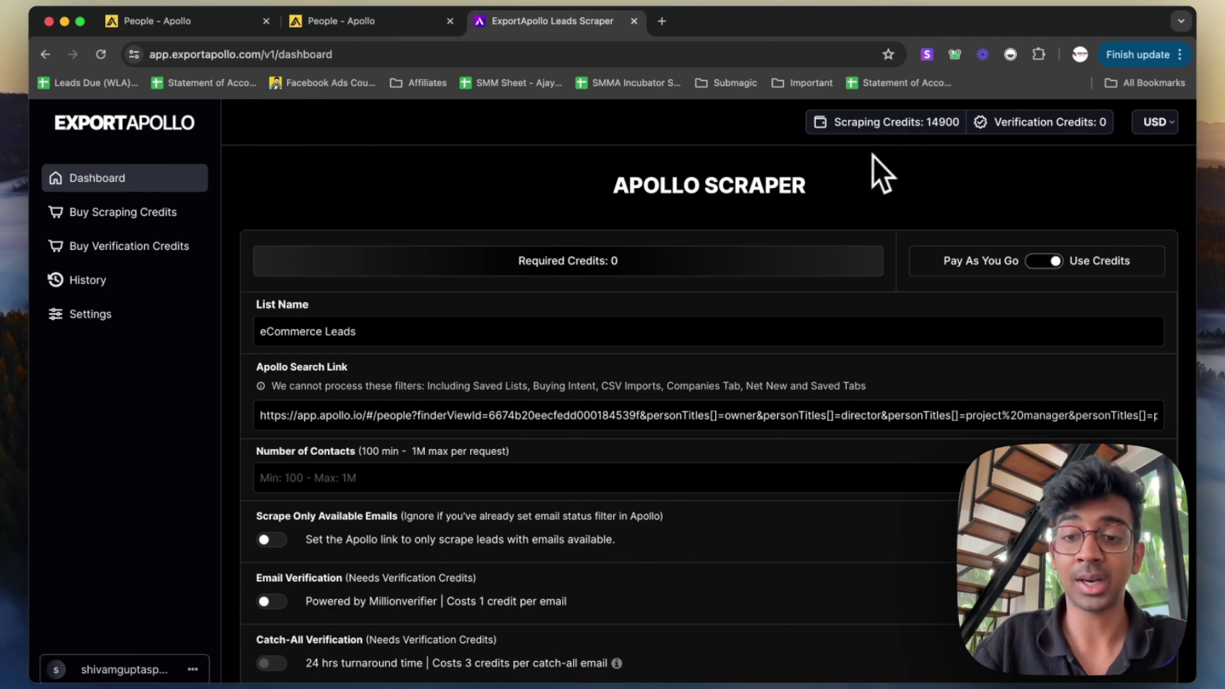
{"action": "left_click", "coordinate": [148, 217]}
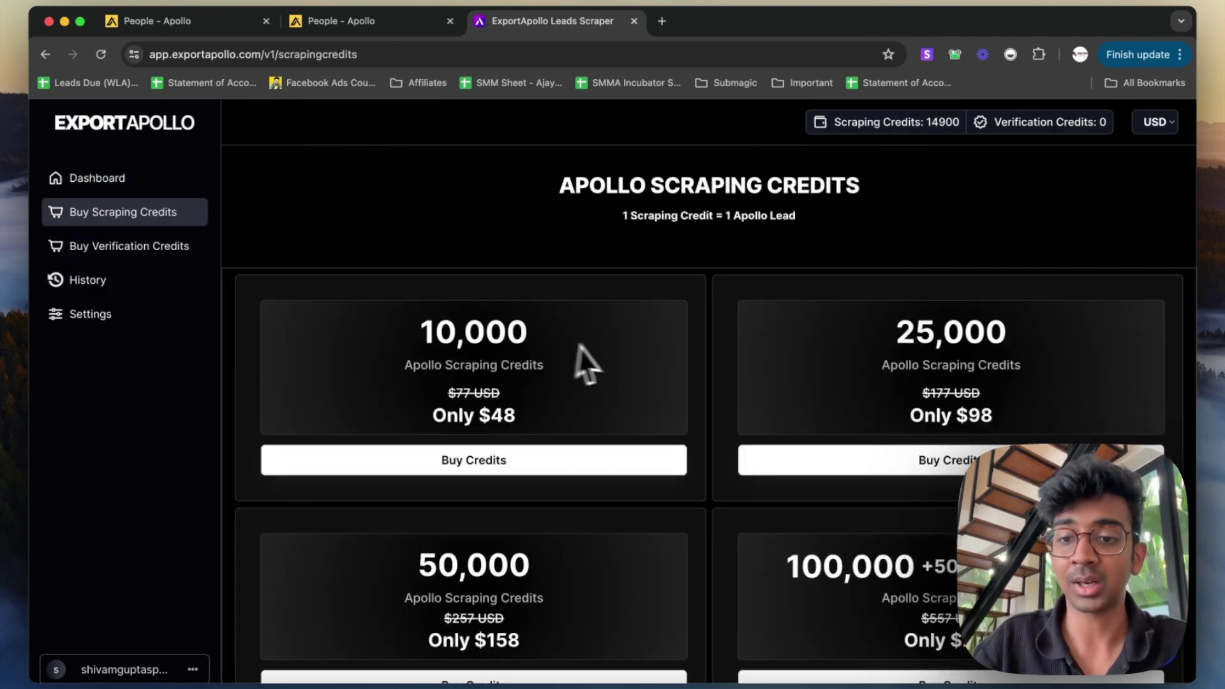
- Switch the credit prices to INR, showing 10,000 credits for ₹3,900, then return to the scraper form
{"action": "scroll", "coordinate": [638, 370], "scroll_direction": "down", "scroll_amount": 2}
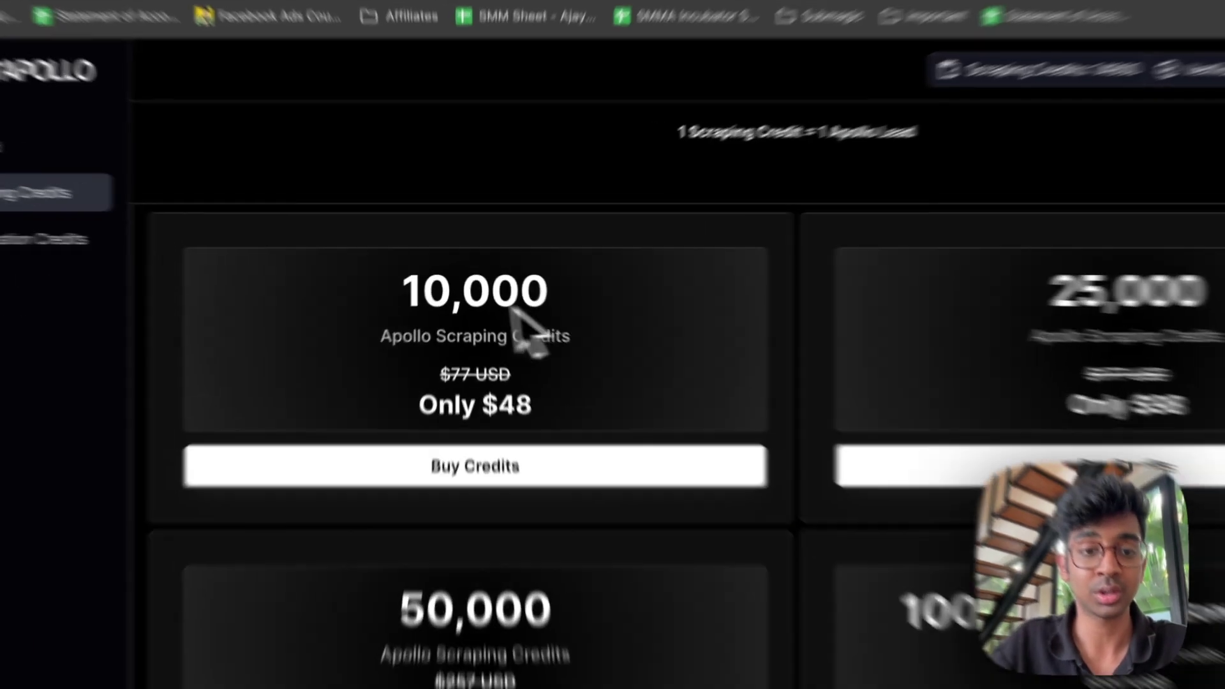
{"action": "triple_click", "coordinate": [508, 305]}
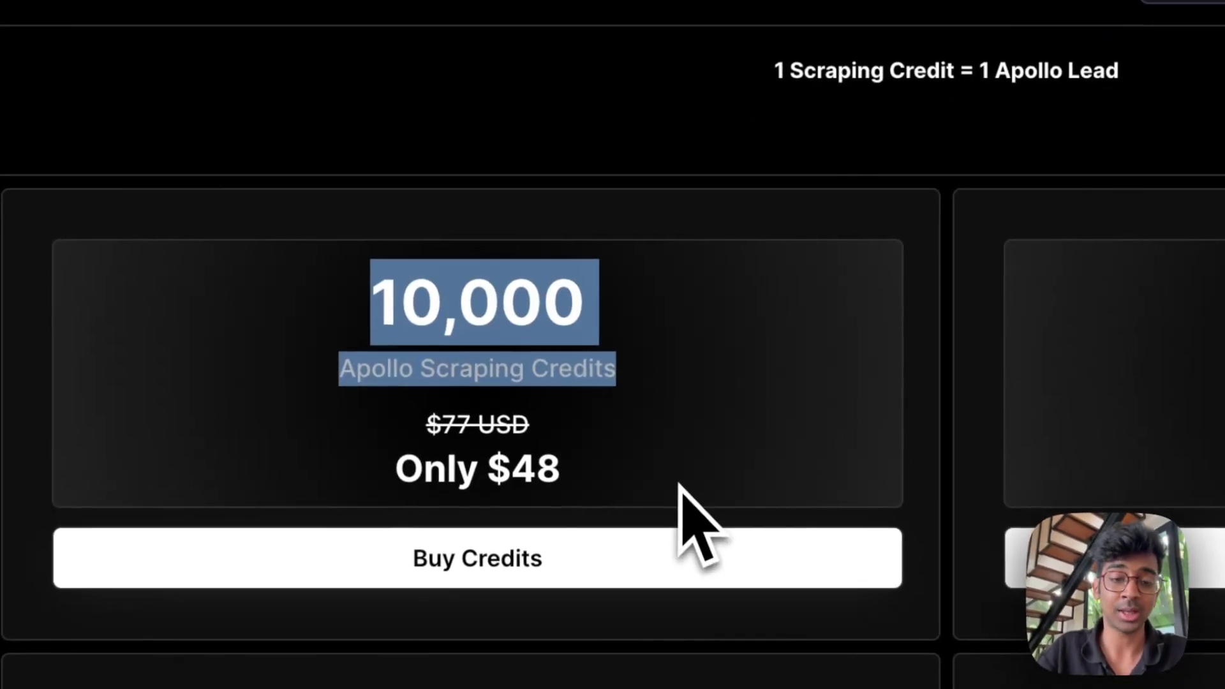
{"action": "left_click", "coordinate": [678, 485]}
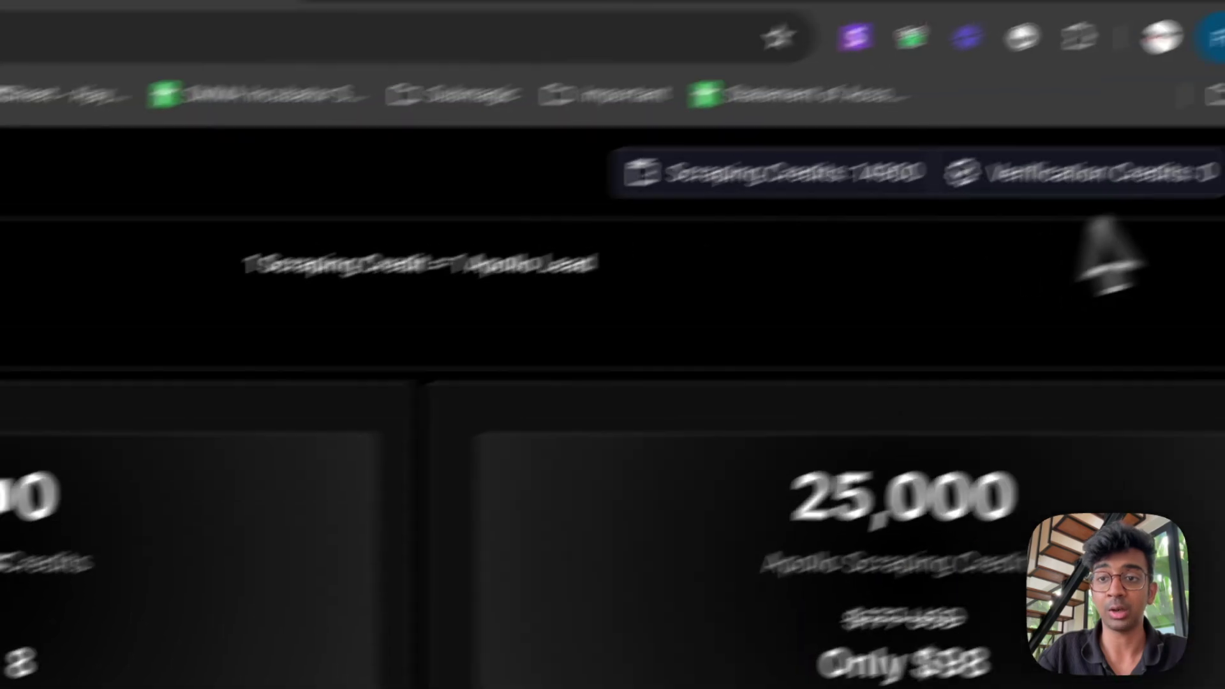
{"action": "left_click", "coordinate": [1092, 239]}
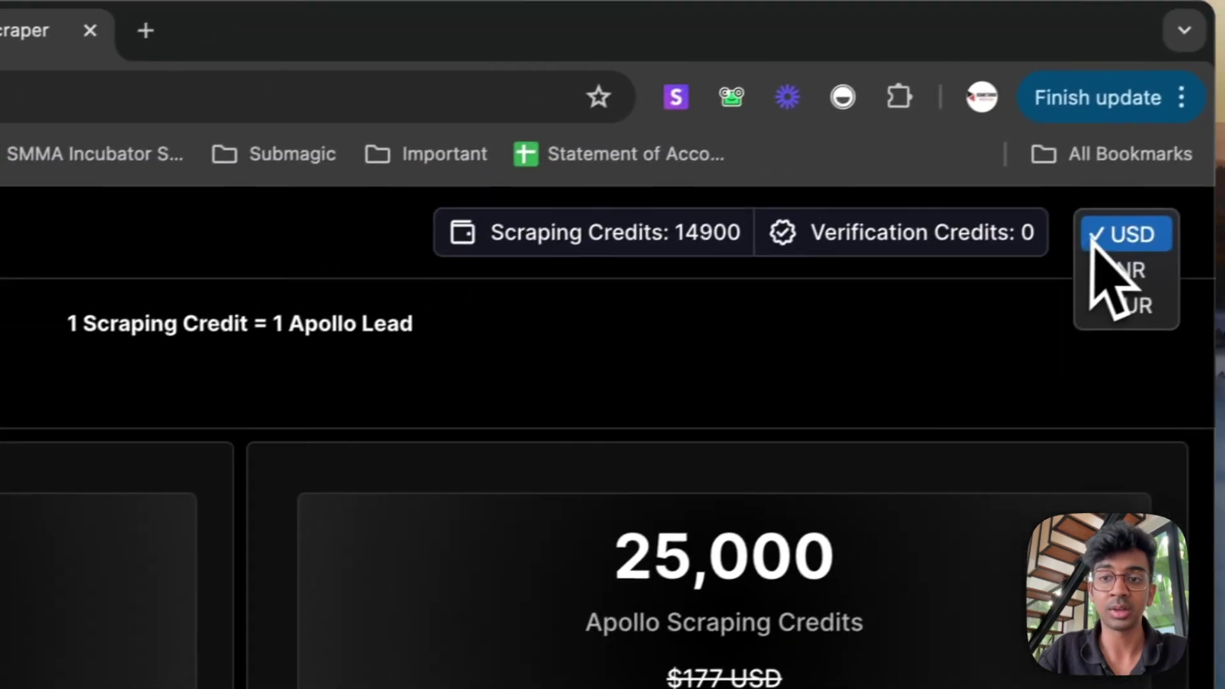
{"action": "left_click", "coordinate": [1113, 269]}
{"action": "left_click", "coordinate": [1114, 242]}
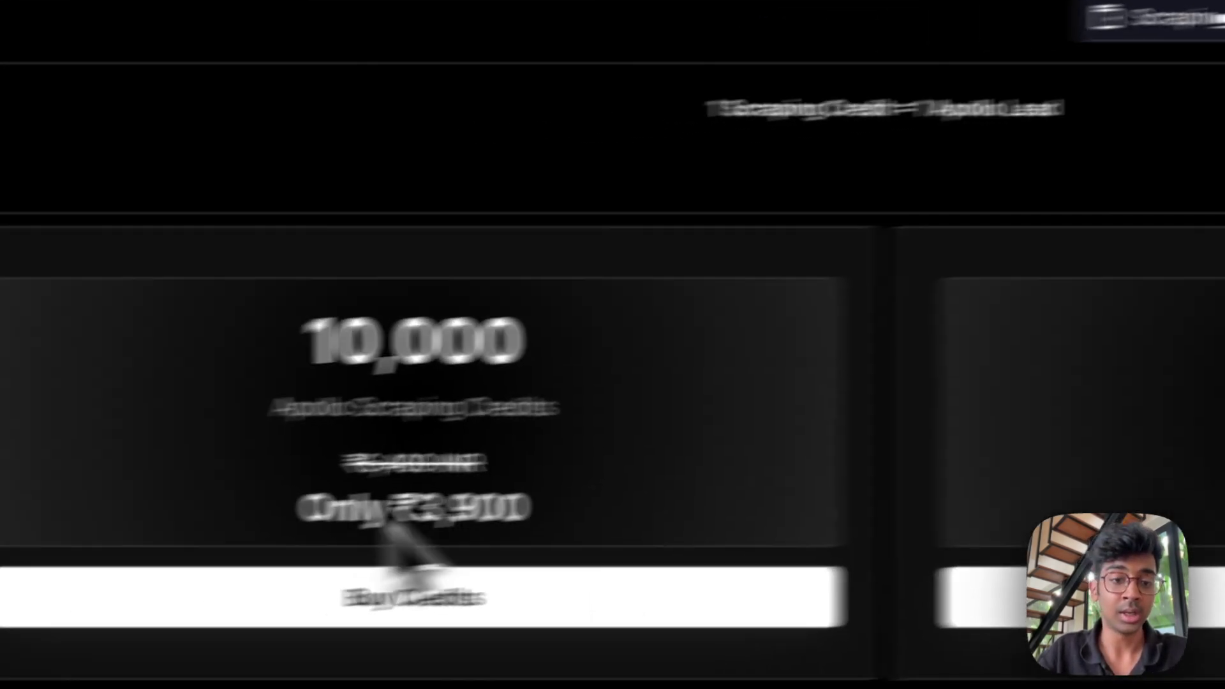
{"action": "triple_click", "coordinate": [678, 488]}
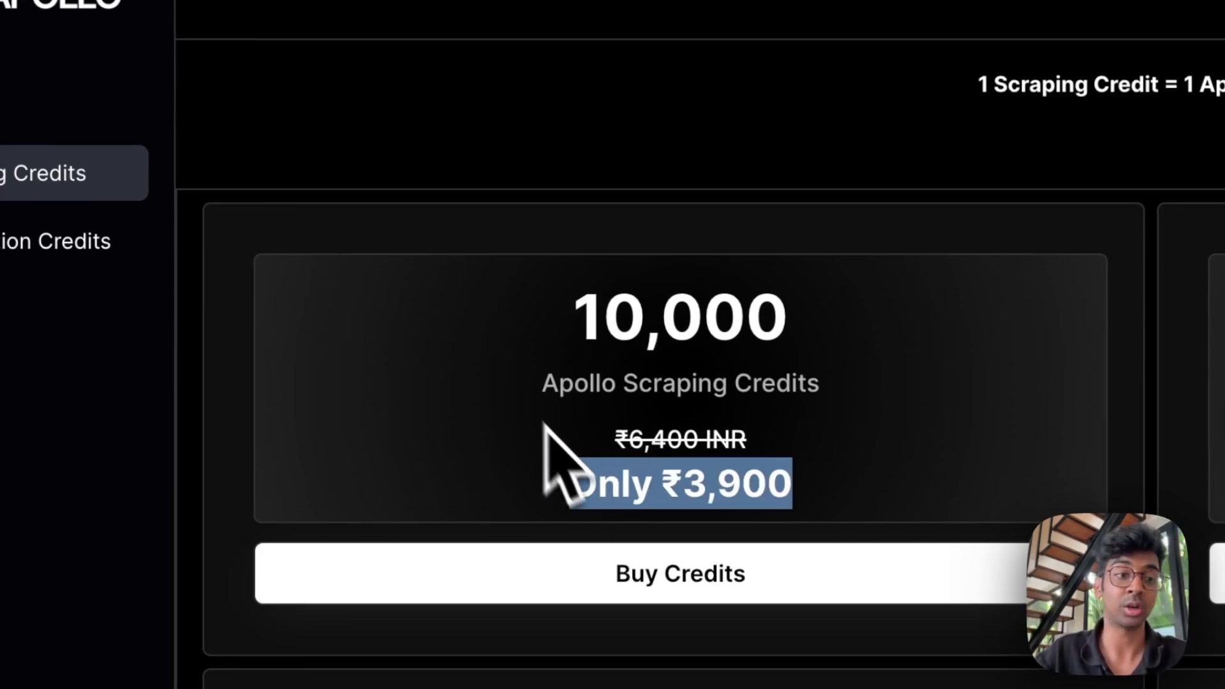
{"action": "left_click", "coordinate": [287, 127]}
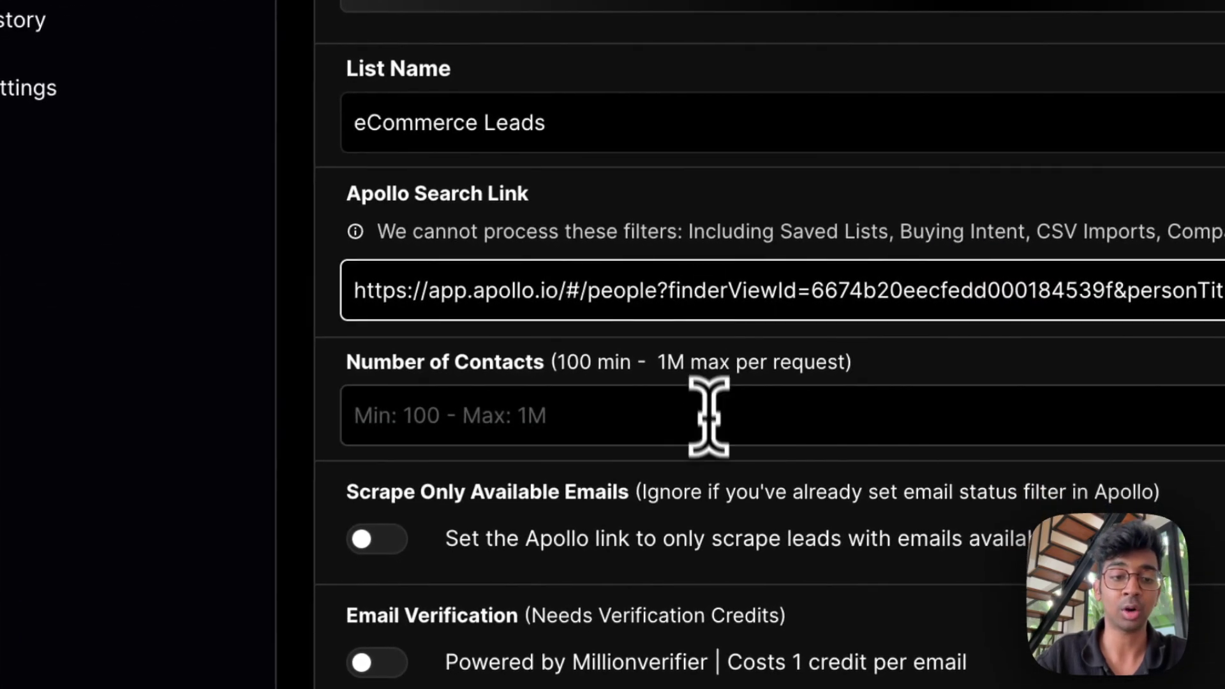
- Set the scrape to 100 contacts and enable Scrape Only Available Emails
{"action": "left_click", "coordinate": [715, 417]}
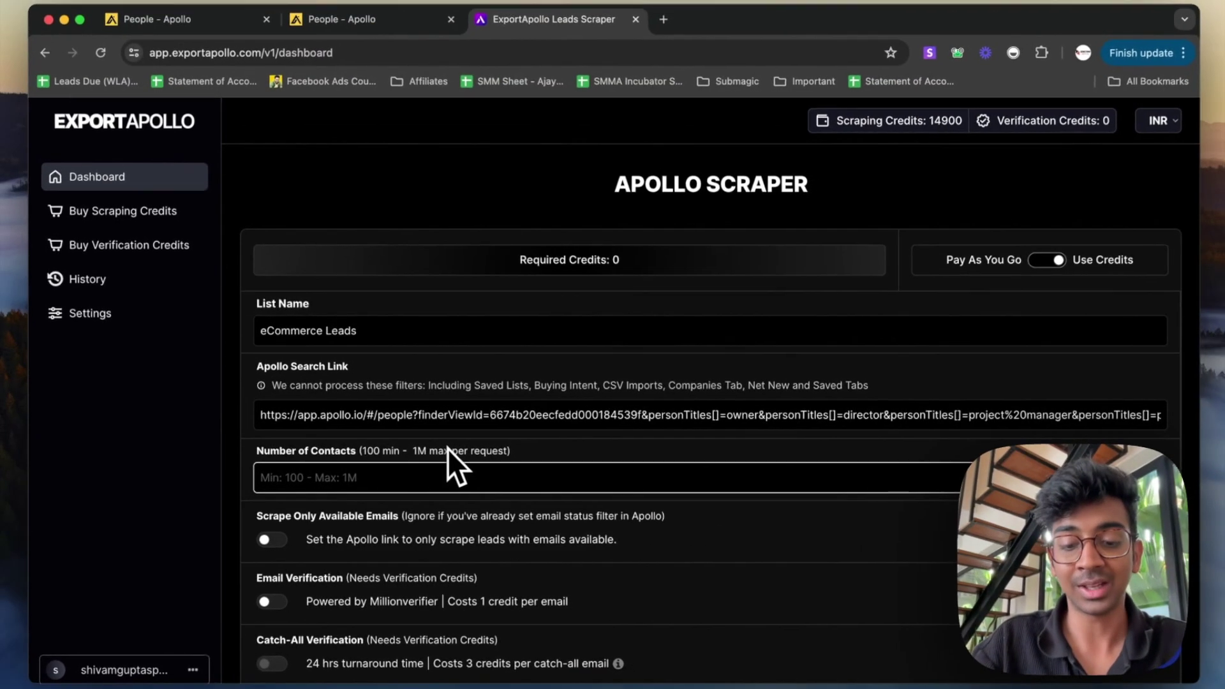
{"action": "type", "text": "100"}
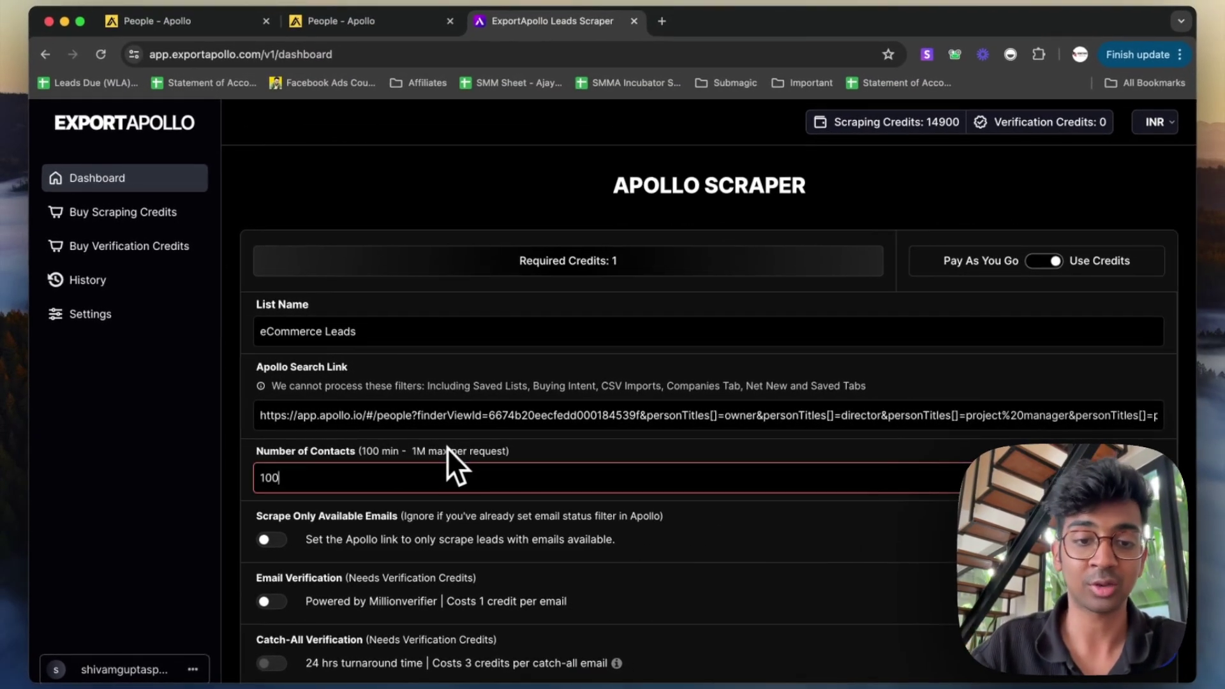
{"action": "left_click", "coordinate": [522, 450]}
{"action": "scroll", "coordinate": [521, 455], "scroll_direction": "down", "scroll_amount": 1}
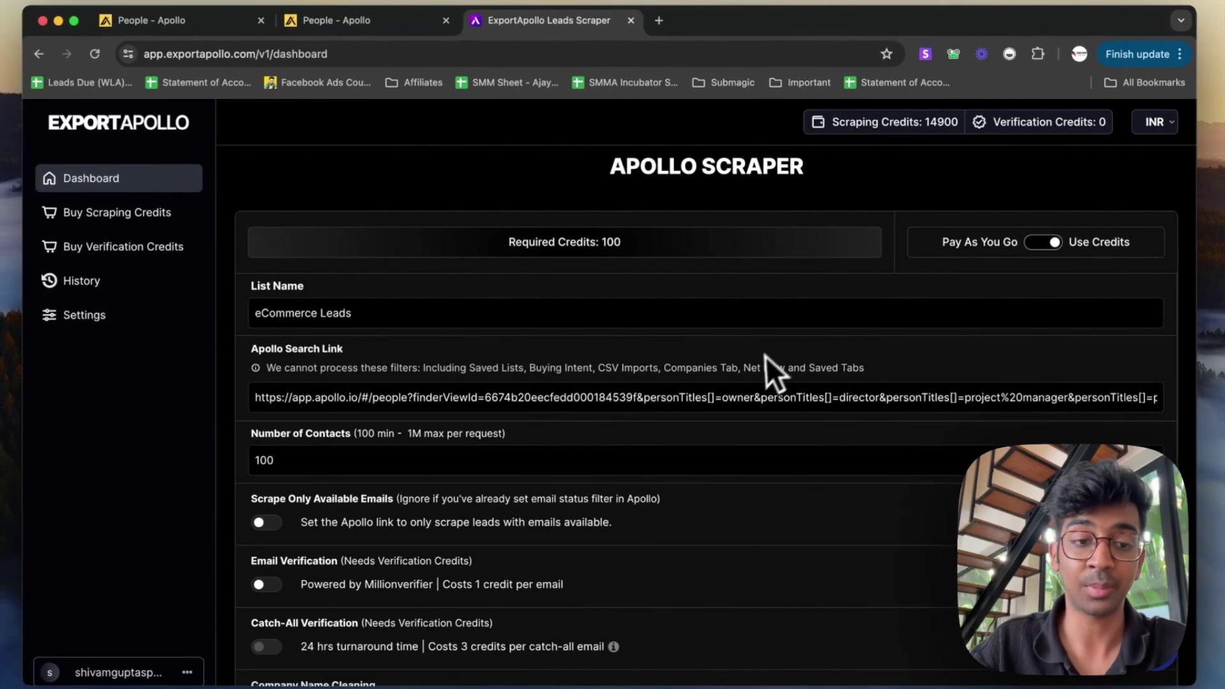
{"action": "scroll", "coordinate": [763, 361], "scroll_direction": "down", "scroll_amount": 3}
{"action": "scroll", "coordinate": [759, 364], "scroll_direction": "down", "scroll_amount": 1}
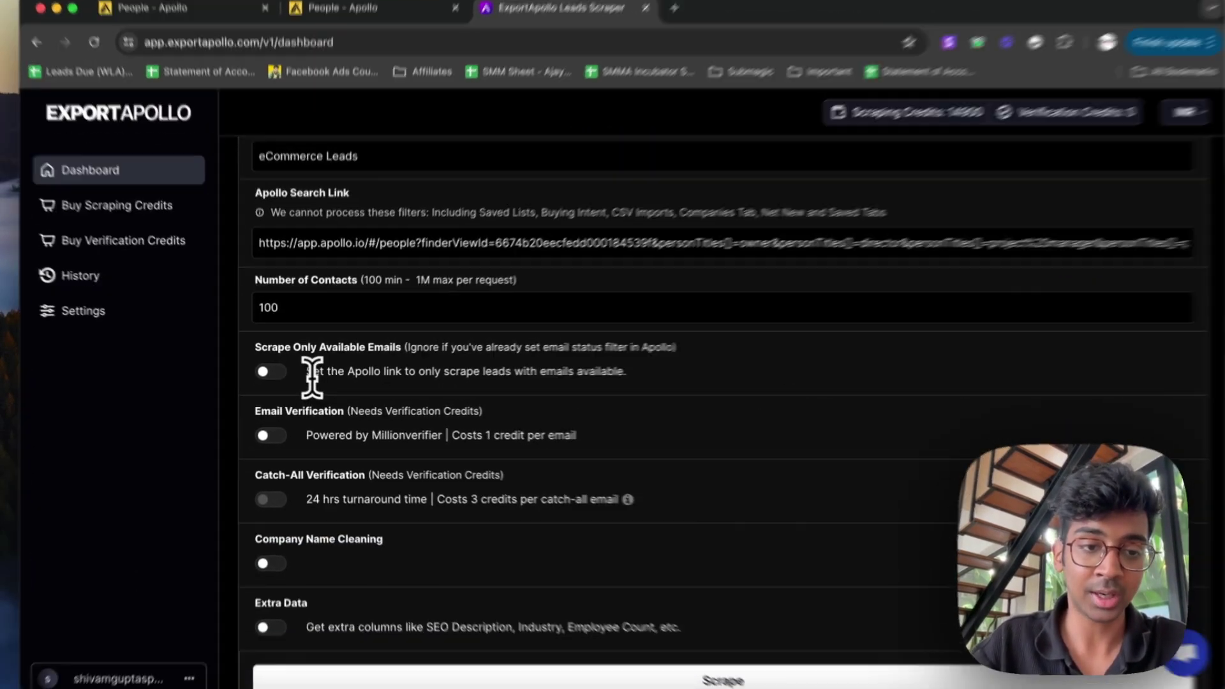
{"action": "left_click_drag", "start_coordinate": [305, 373], "coordinate": [635, 379]}
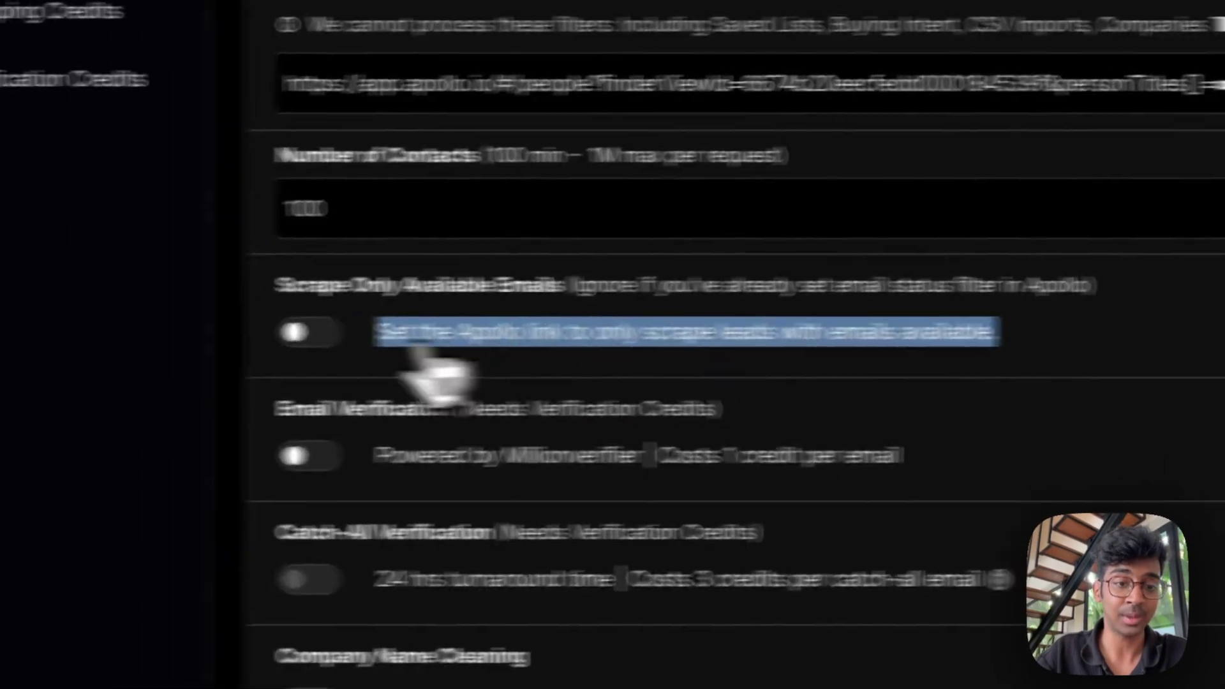
{"action": "left_click", "coordinate": [168, 335]}
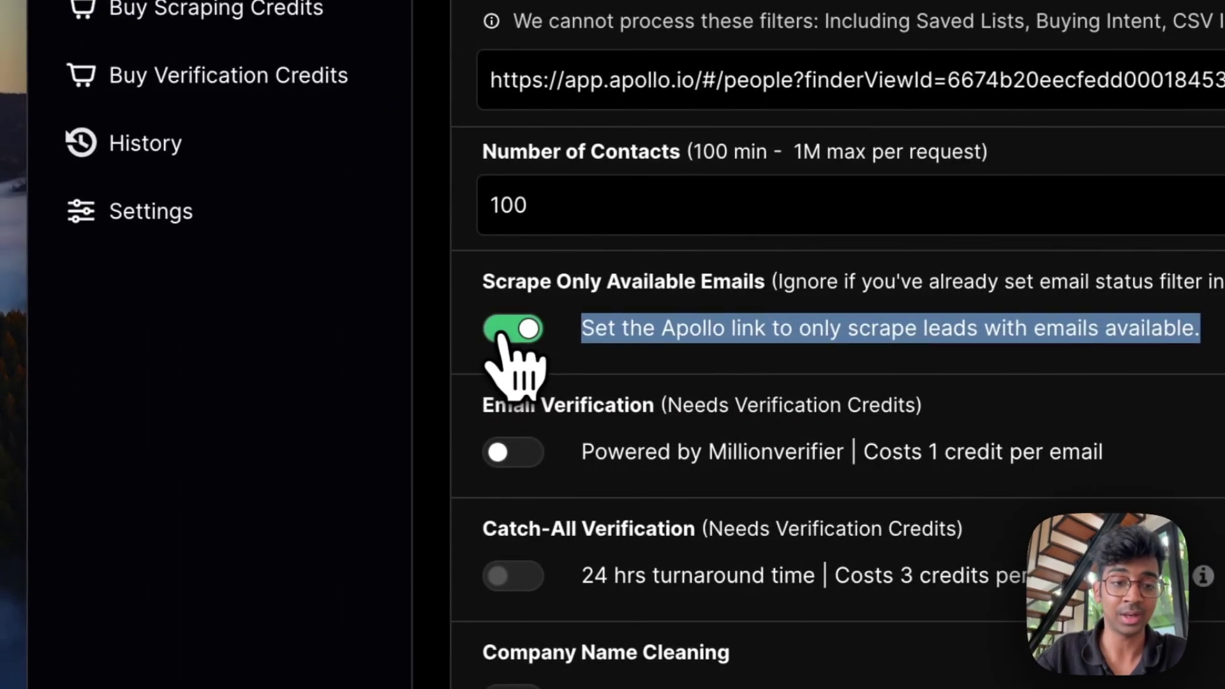
- Turn on Company Name Cleaning and Extra Data, then start the scrape
{"action": "scroll", "coordinate": [663, 364], "scroll_direction": "down", "scroll_amount": 1}
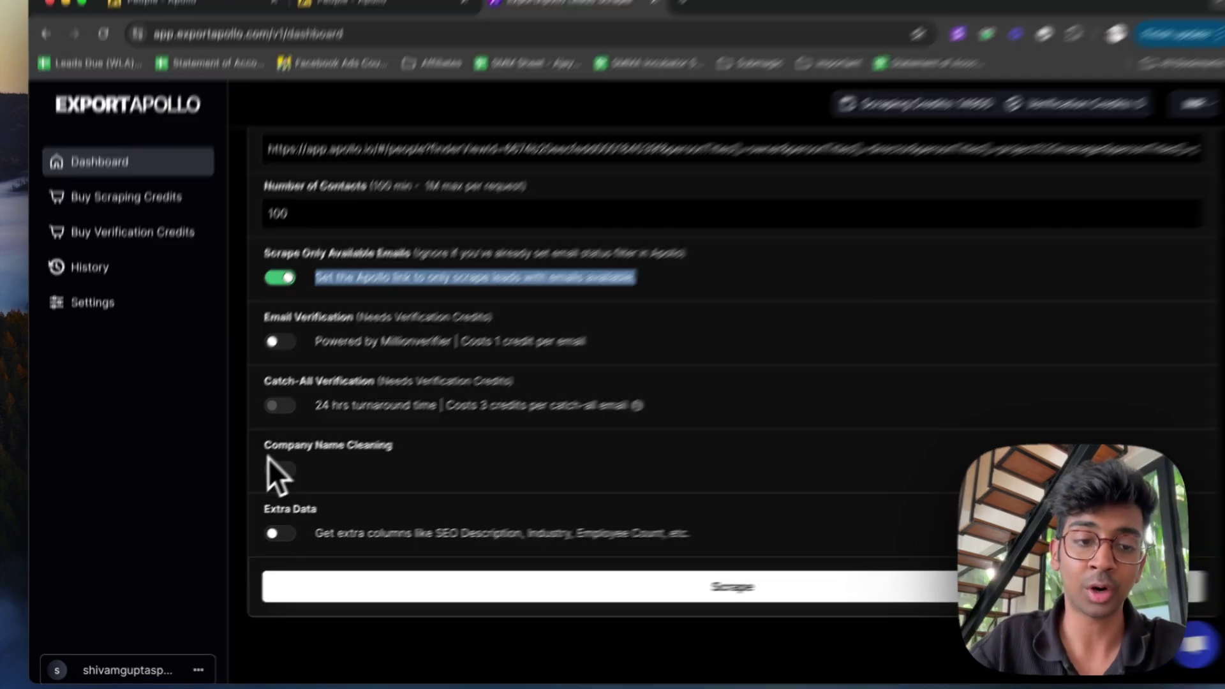
{"action": "left_click", "coordinate": [269, 475]}
{"action": "left_click", "coordinate": [506, 420]}
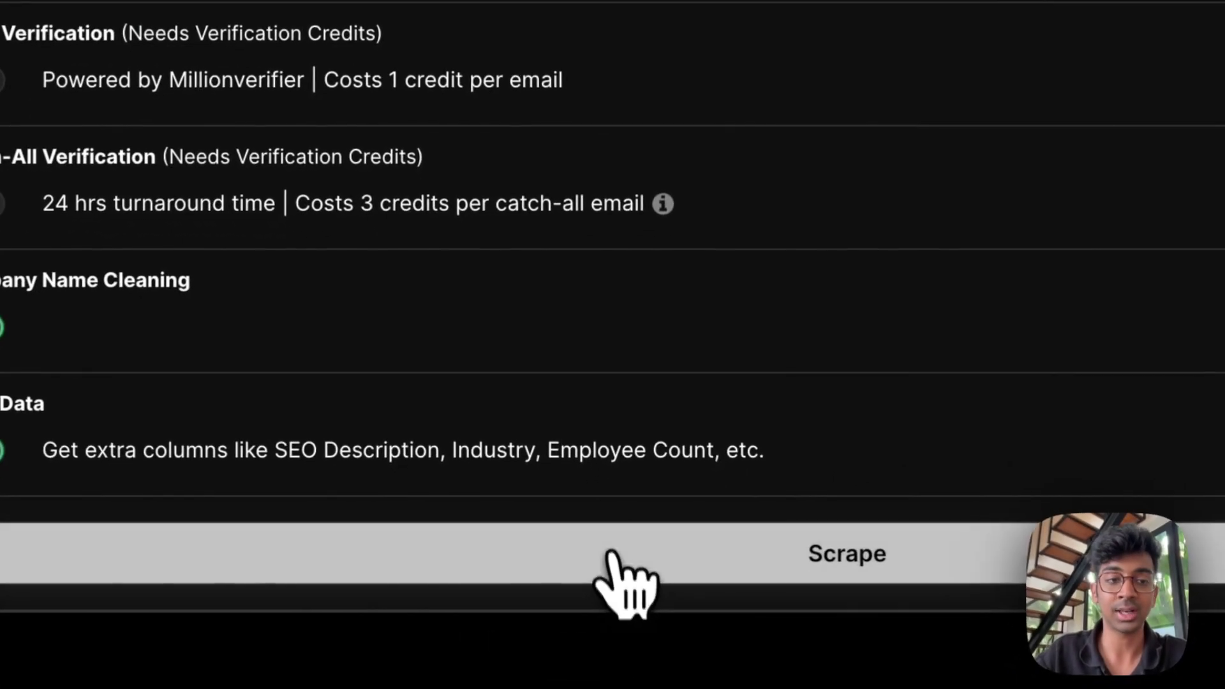
{"action": "left_click", "coordinate": [603, 577]}
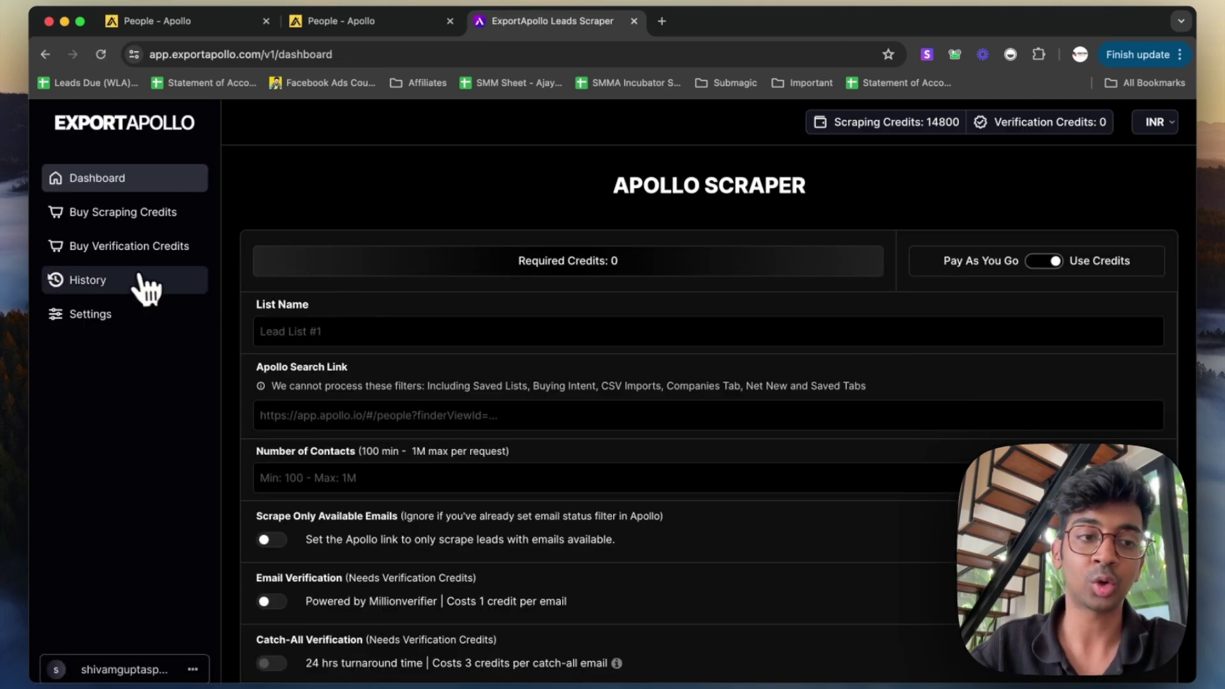
- Check History for the 100-contact eCommerce Leads job, then switch back to the Apollo People tab
{"action": "left_click", "coordinate": [146, 289]}
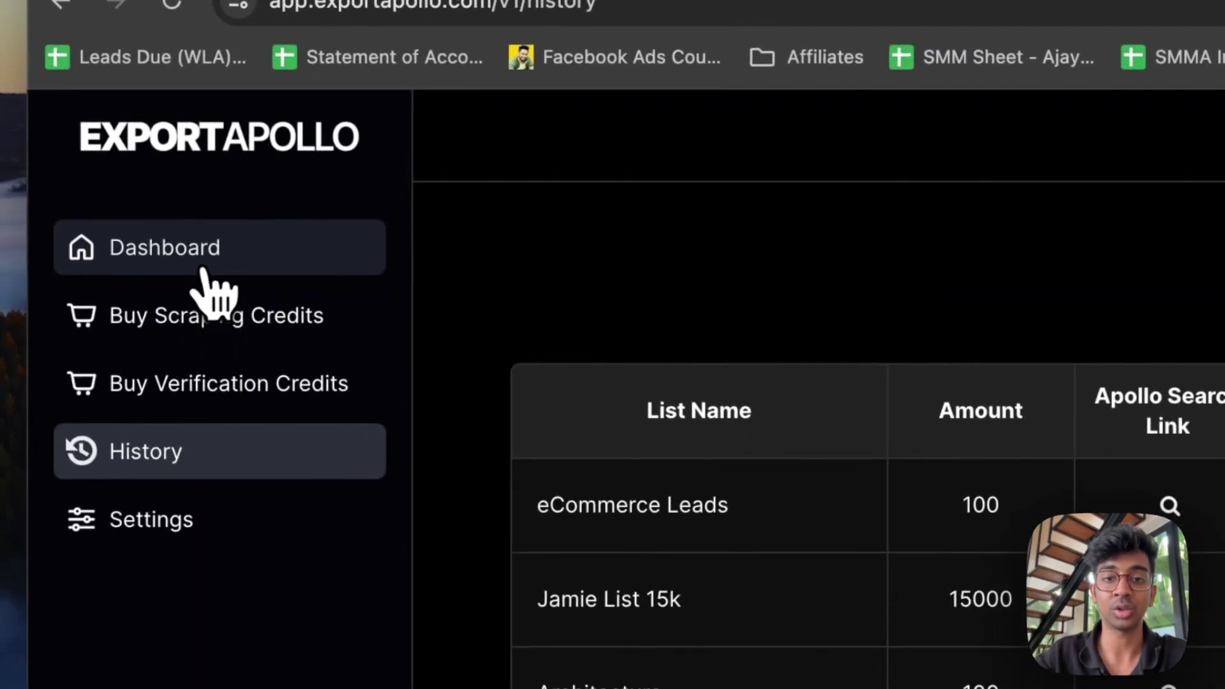
{"action": "left_click", "coordinate": [205, 265]}
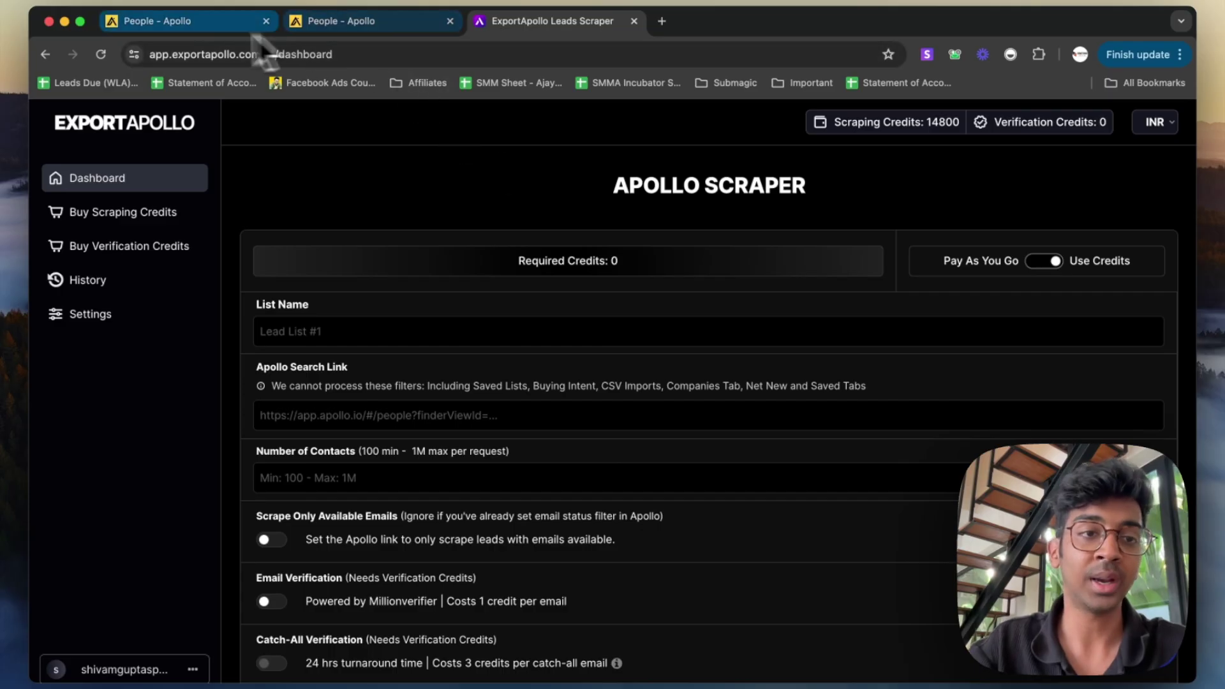
{"action": "left_click", "coordinate": [345, 21]}
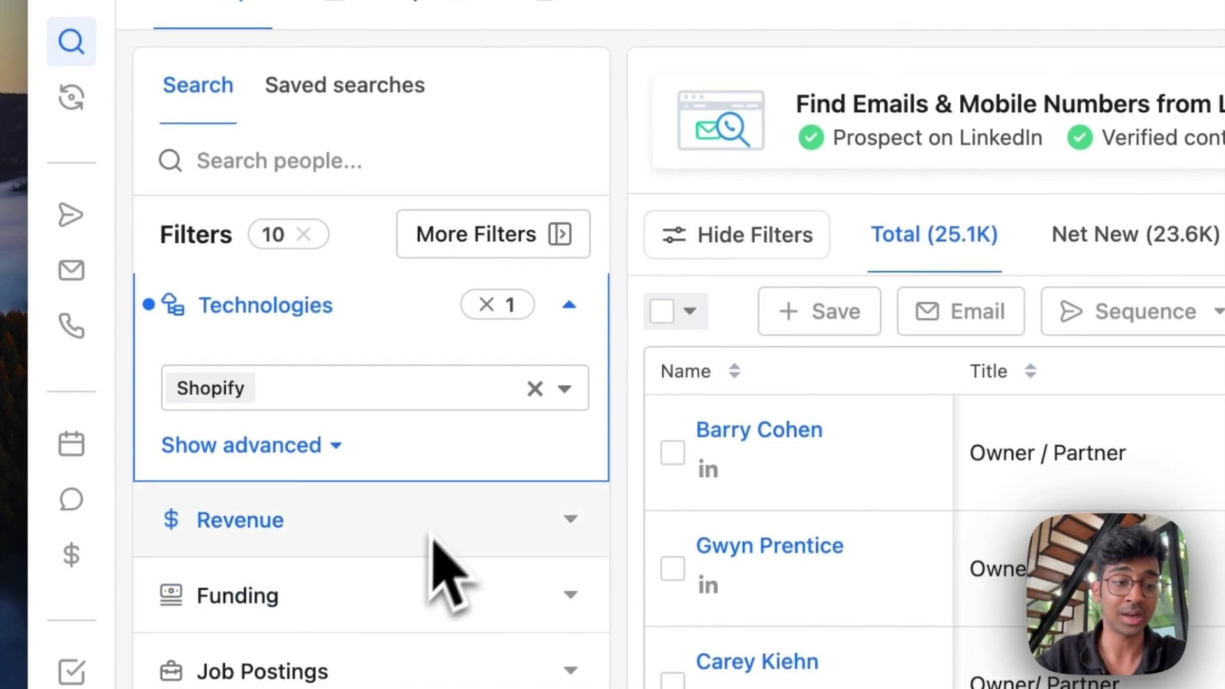
- Scroll through Apollo's filters and owner/director results, then return to the ExportApollo tab
{"action": "scroll", "coordinate": [440, 561], "scroll_direction": "up", "scroll_amount": 5}
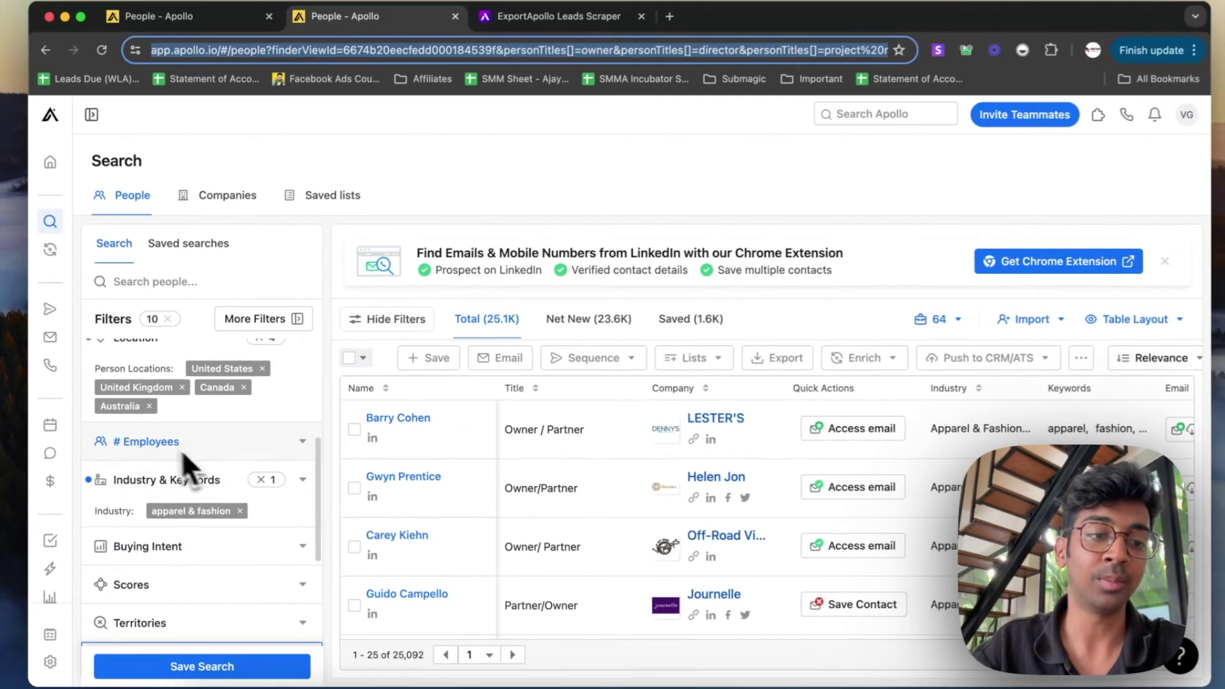
{"action": "scroll", "coordinate": [163, 440], "scroll_direction": "up", "scroll_amount": 3}
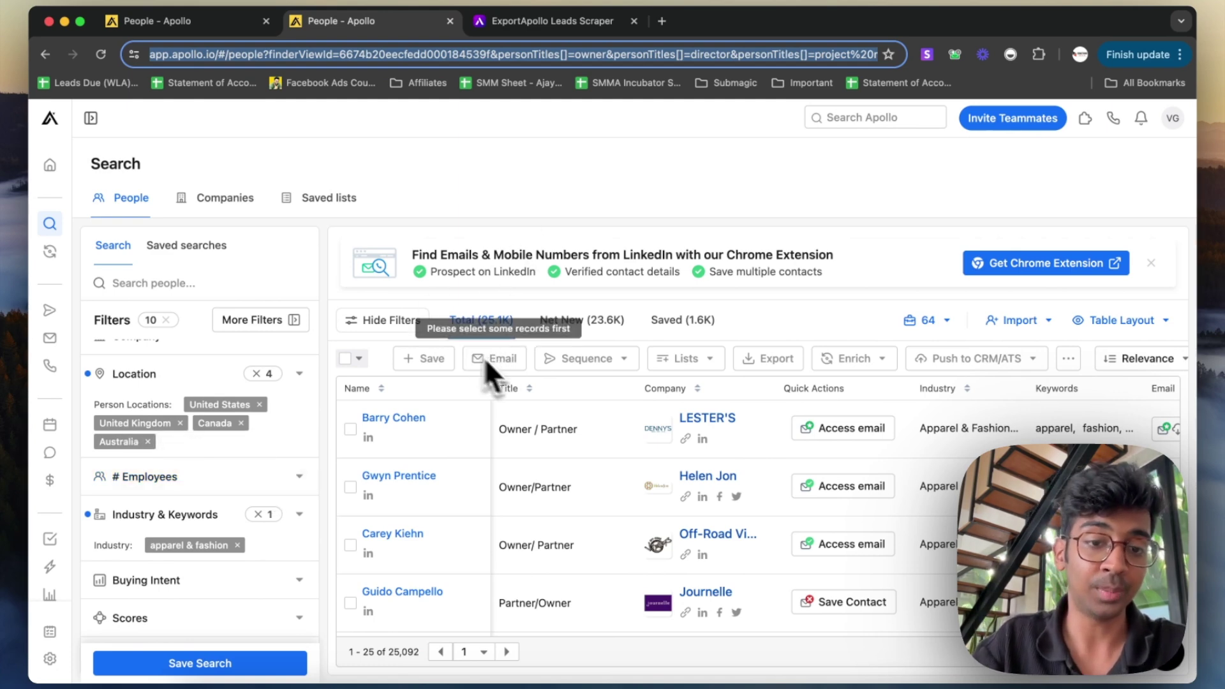
{"action": "scroll", "coordinate": [553, 381], "scroll_direction": "down", "scroll_amount": 5}
{"action": "scroll", "coordinate": [560, 391], "scroll_direction": "down", "scroll_amount": 5}
{"action": "scroll", "coordinate": [560, 392], "scroll_direction": "down", "scroll_amount": 3}
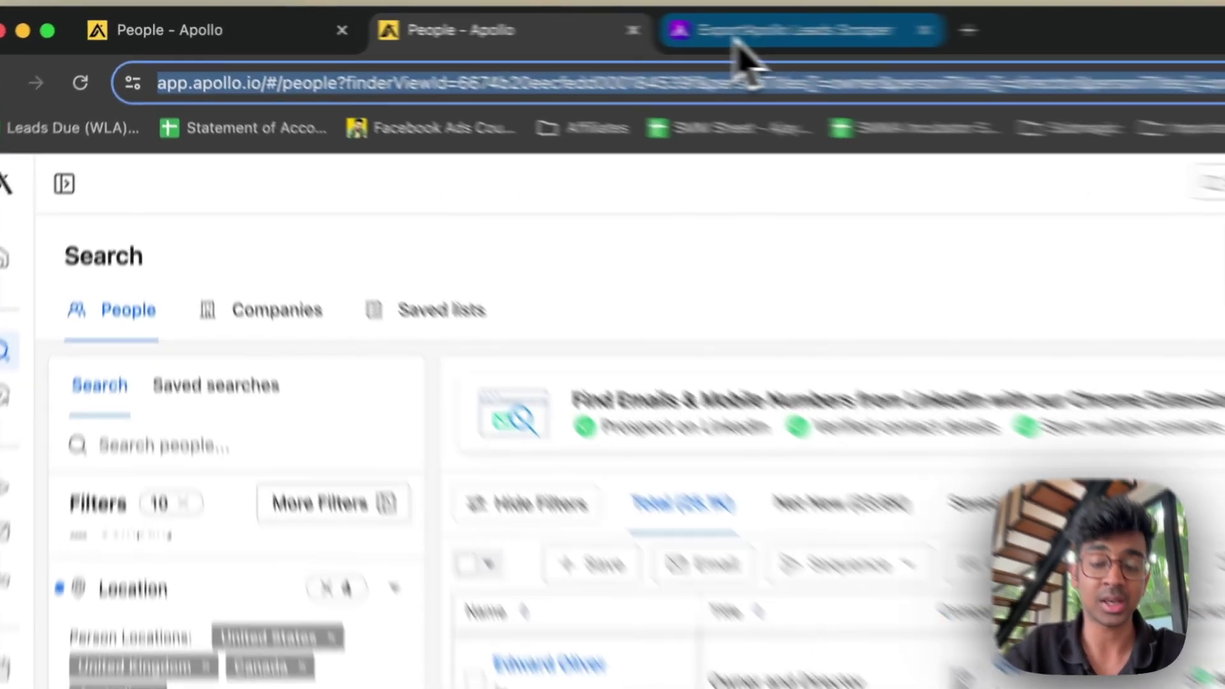
{"action": "left_click", "coordinate": [514, 27]}
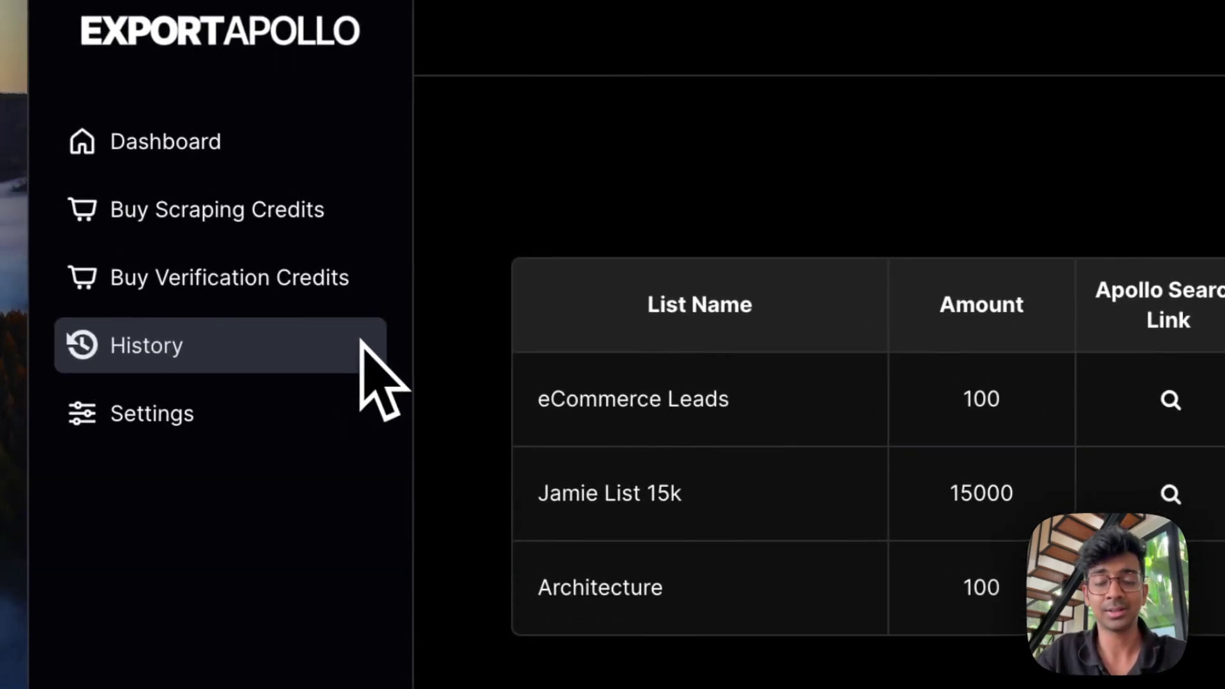
- Move from the Dashboard back to History to reach the eCommerce Leads scraped list
{"action": "left_click", "coordinate": [168, 146]}
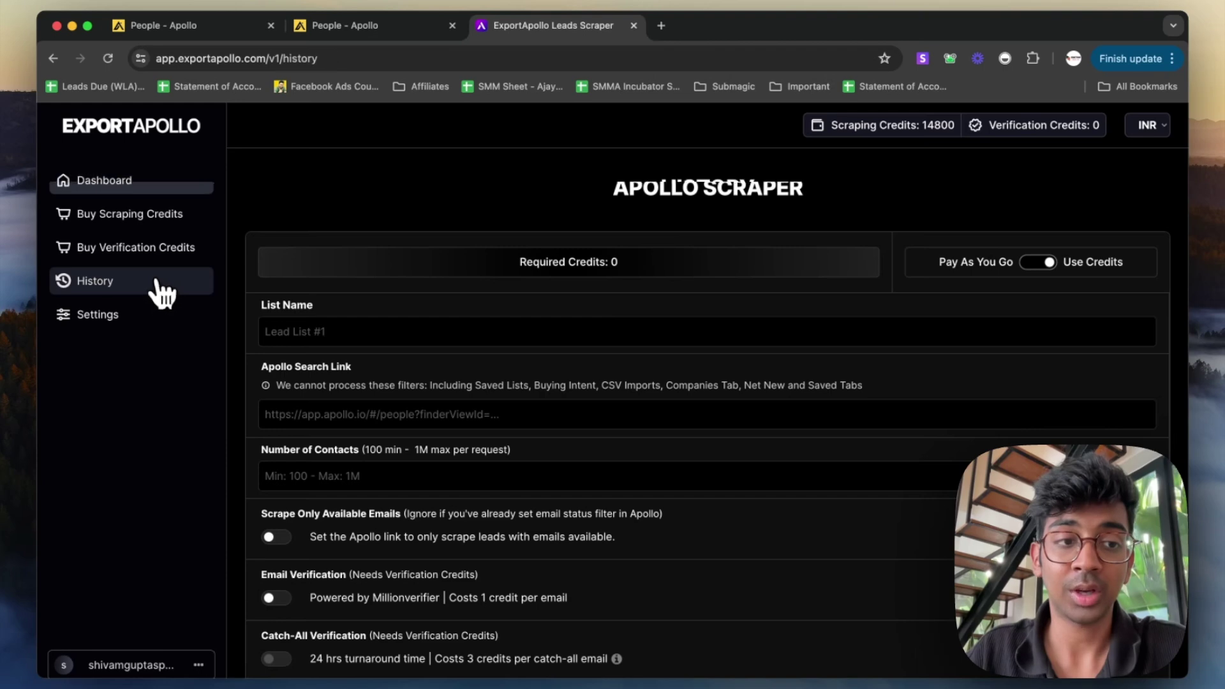
{"action": "left_click", "coordinate": [191, 348]}
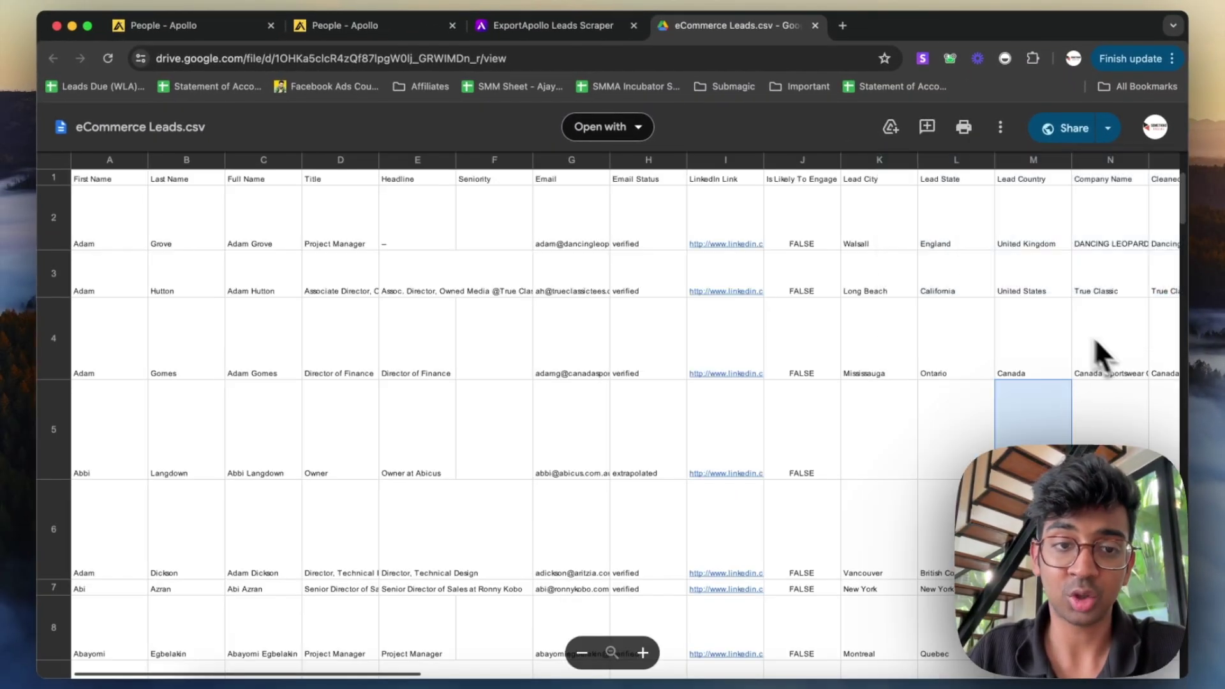
- In the CSV preview, compare the raw company name DANCING LEOPARD with its cleaned version
{"action": "left_click", "coordinate": [623, 358]}
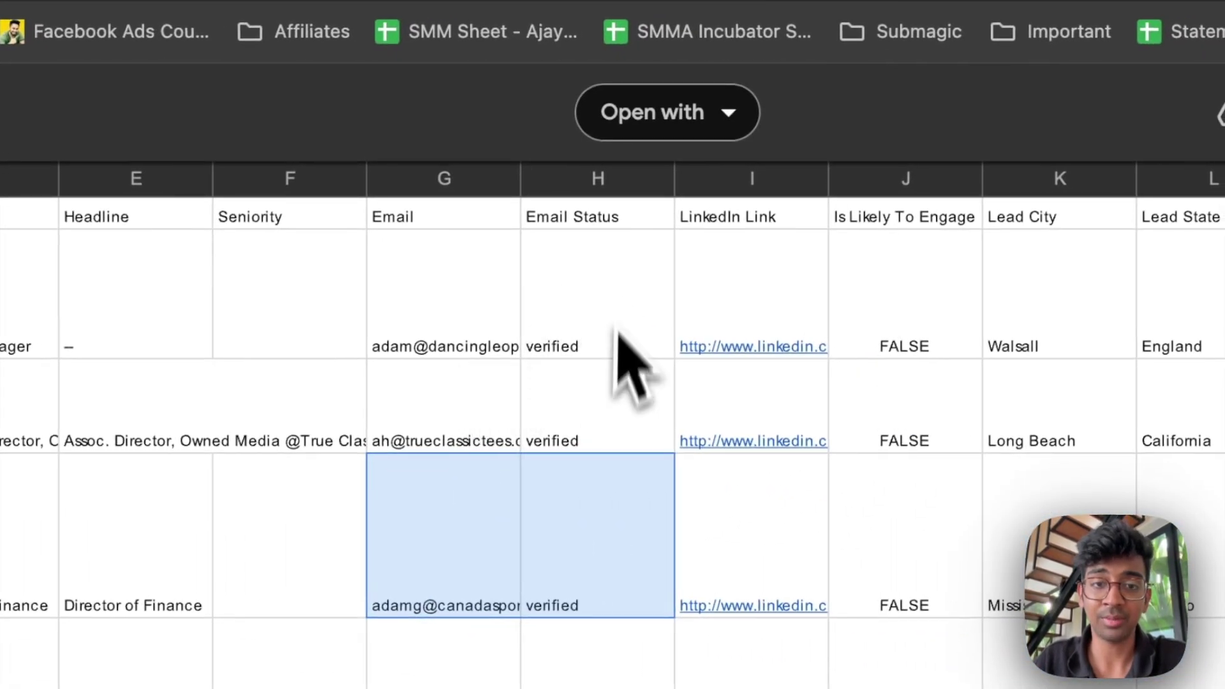
{"action": "scroll", "coordinate": [542, 215], "scroll_direction": "right", "scroll_amount": 2}
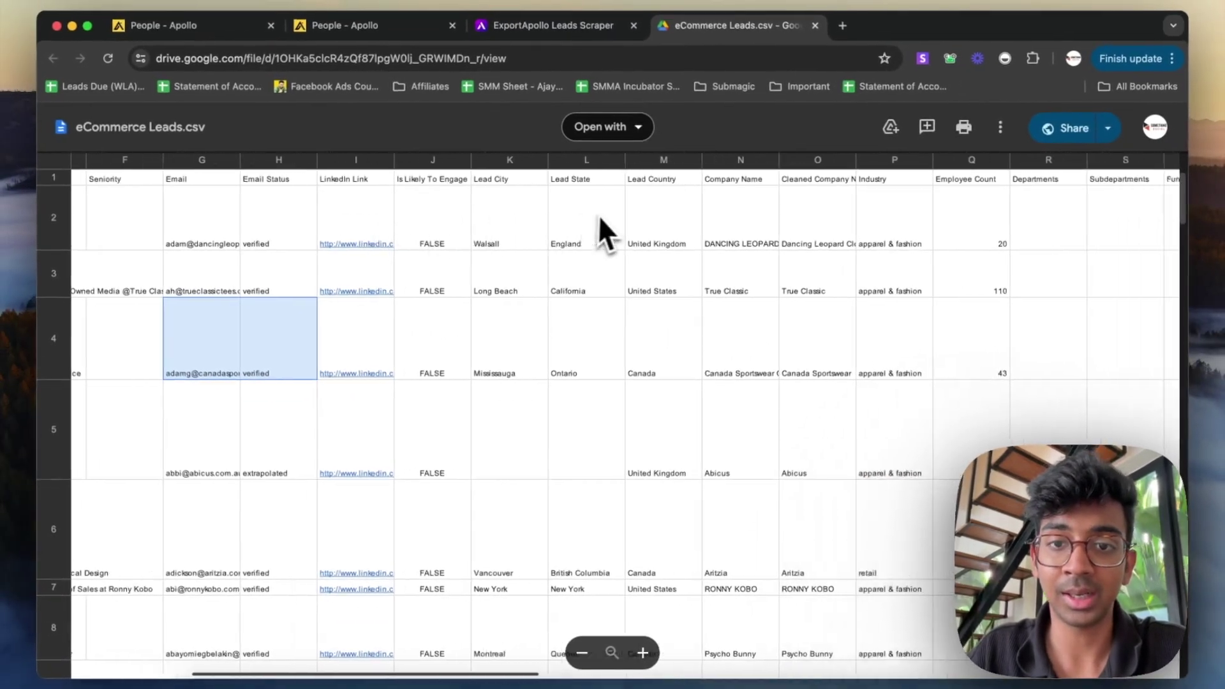
{"action": "scroll", "coordinate": [604, 214], "scroll_direction": "right", "scroll_amount": 2}
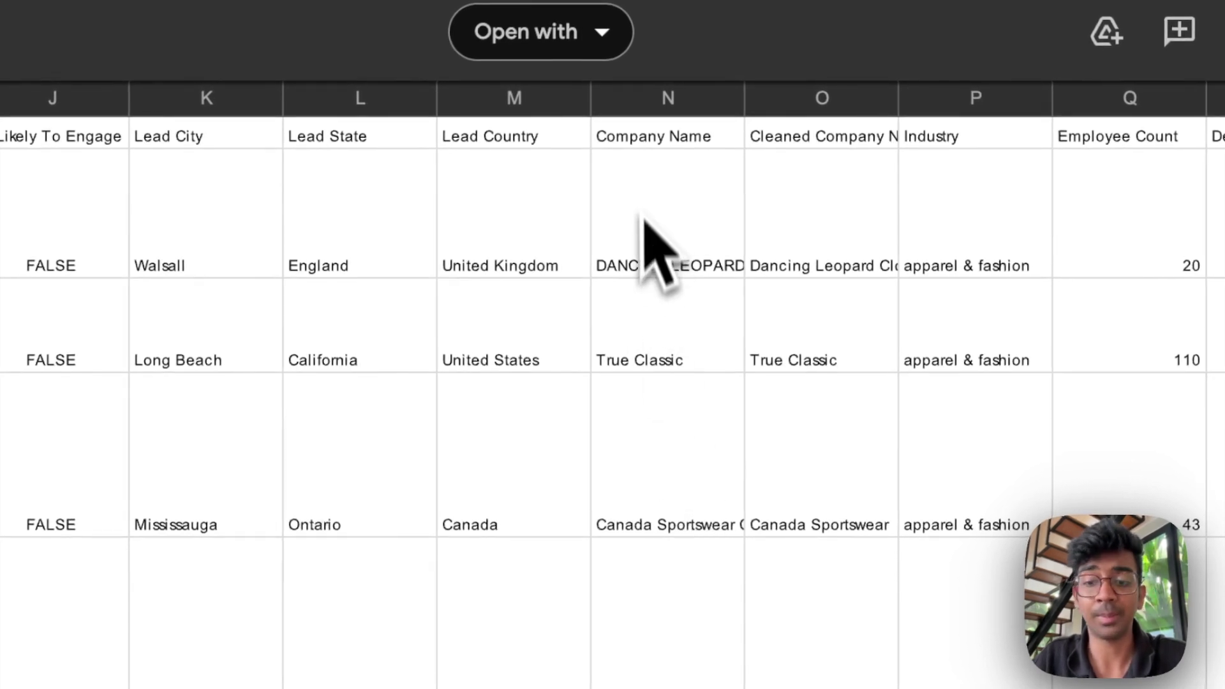
{"action": "left_click", "coordinate": [644, 224]}
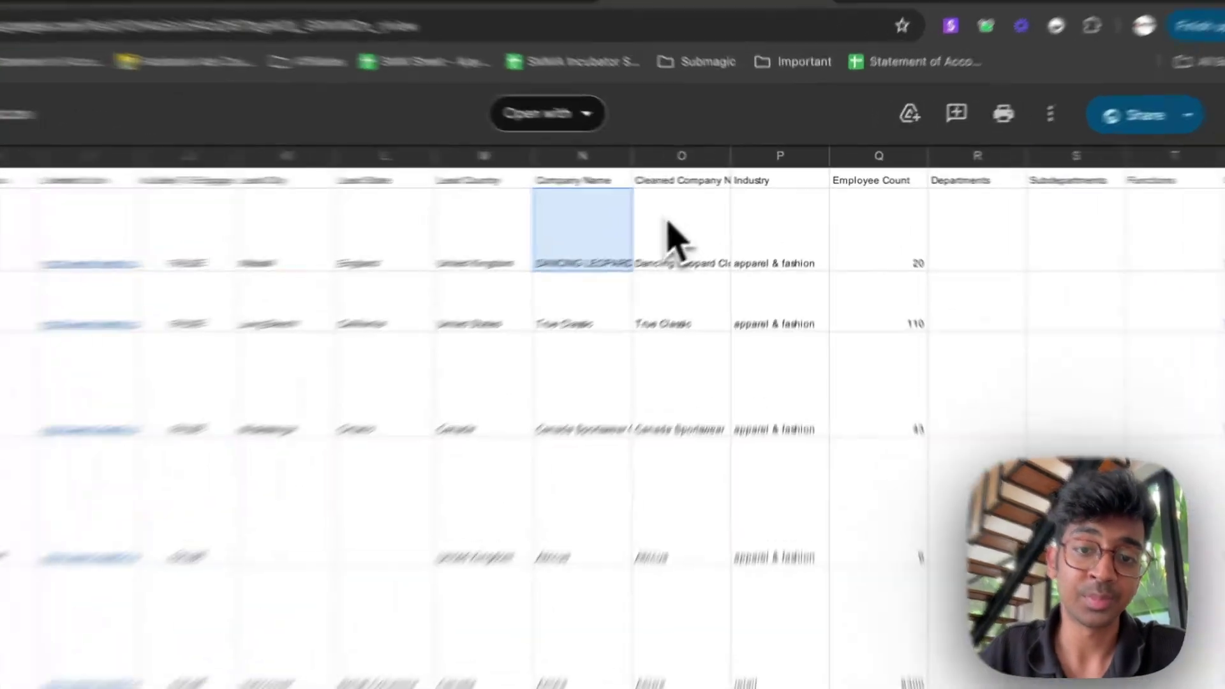
{"action": "left_click", "coordinate": [668, 225]}
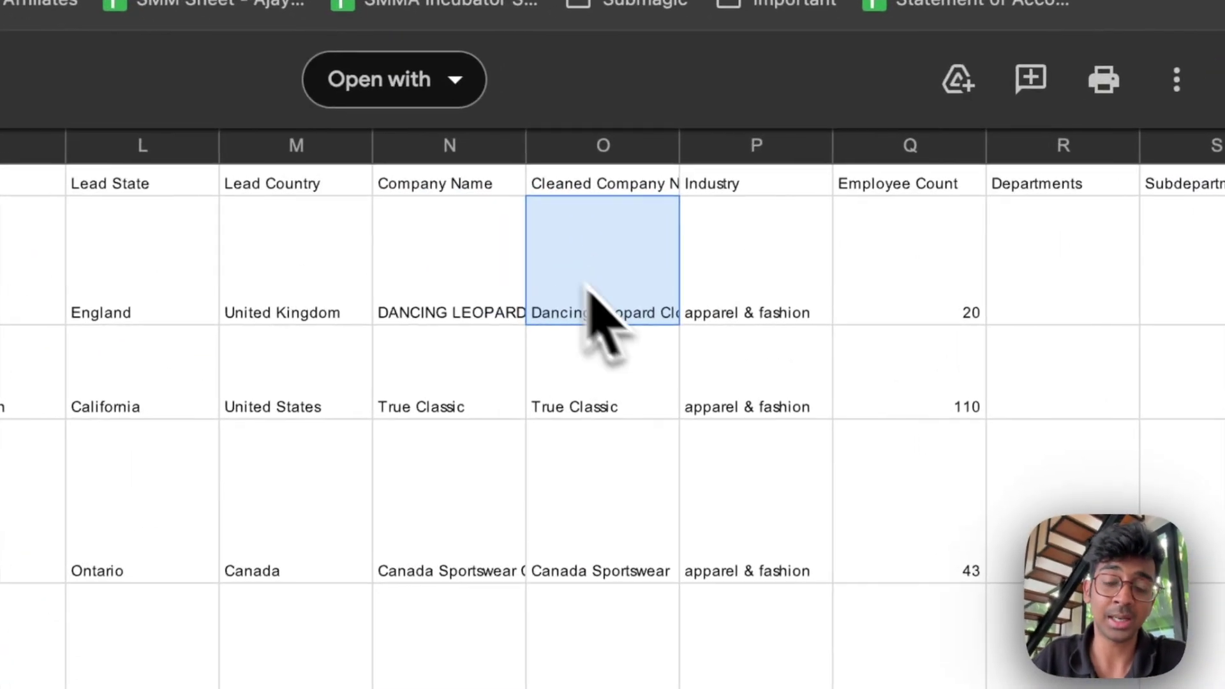
{"action": "scroll", "coordinate": [664, 445], "scroll_direction": "down", "scroll_amount": 5}
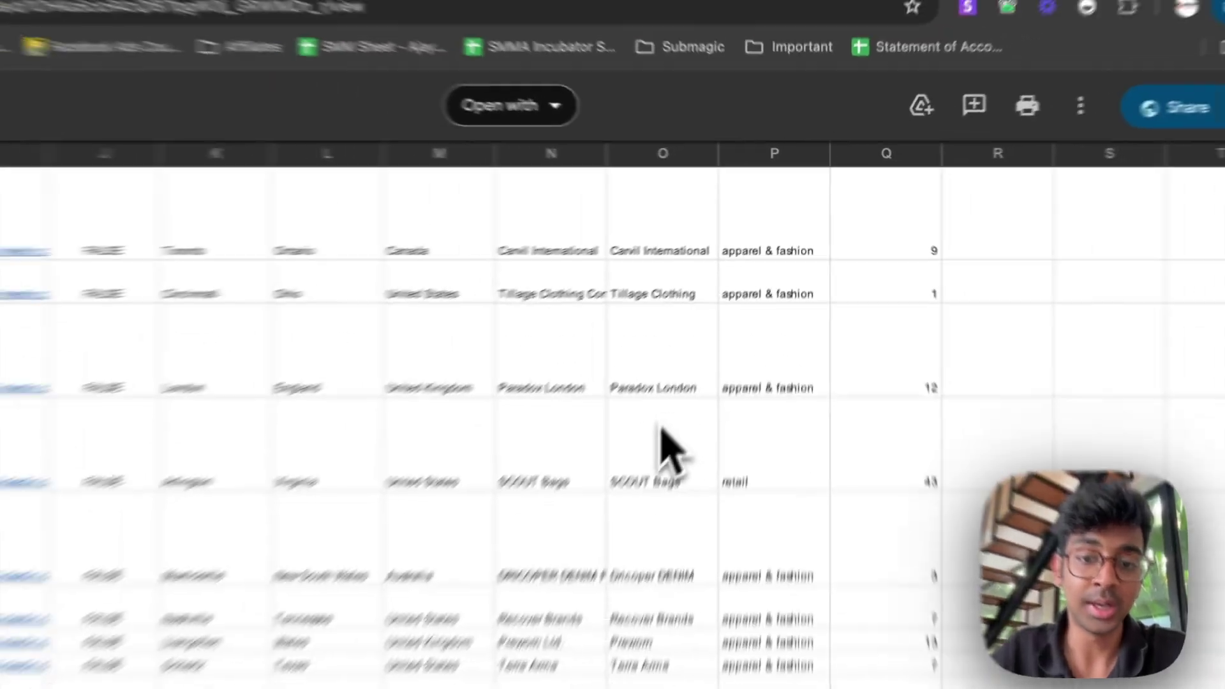
{"action": "scroll", "coordinate": [706, 354], "scroll_direction": "down", "scroll_amount": 3}
{"action": "scroll", "coordinate": [710, 346], "scroll_direction": "up", "scroll_amount": 10}
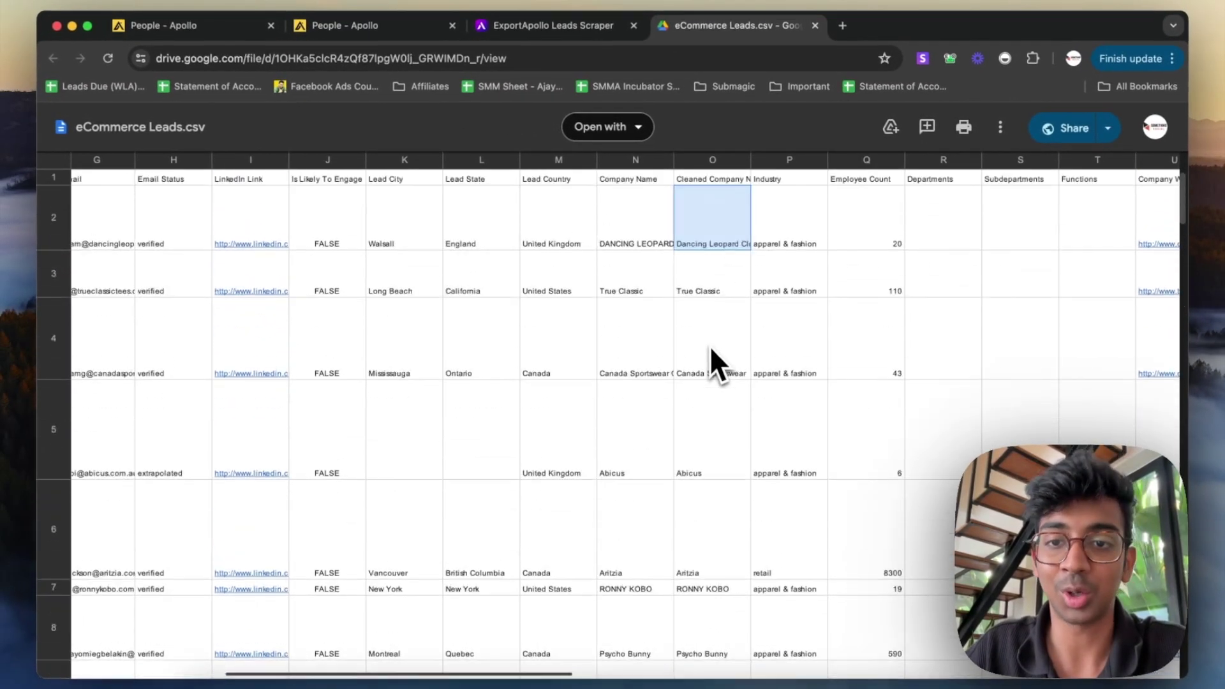
- Review the company website, phone, address and revenue columns, then return to the ExportApollo scrape history
{"action": "scroll", "coordinate": [751, 334], "scroll_direction": "right", "scroll_amount": 3}
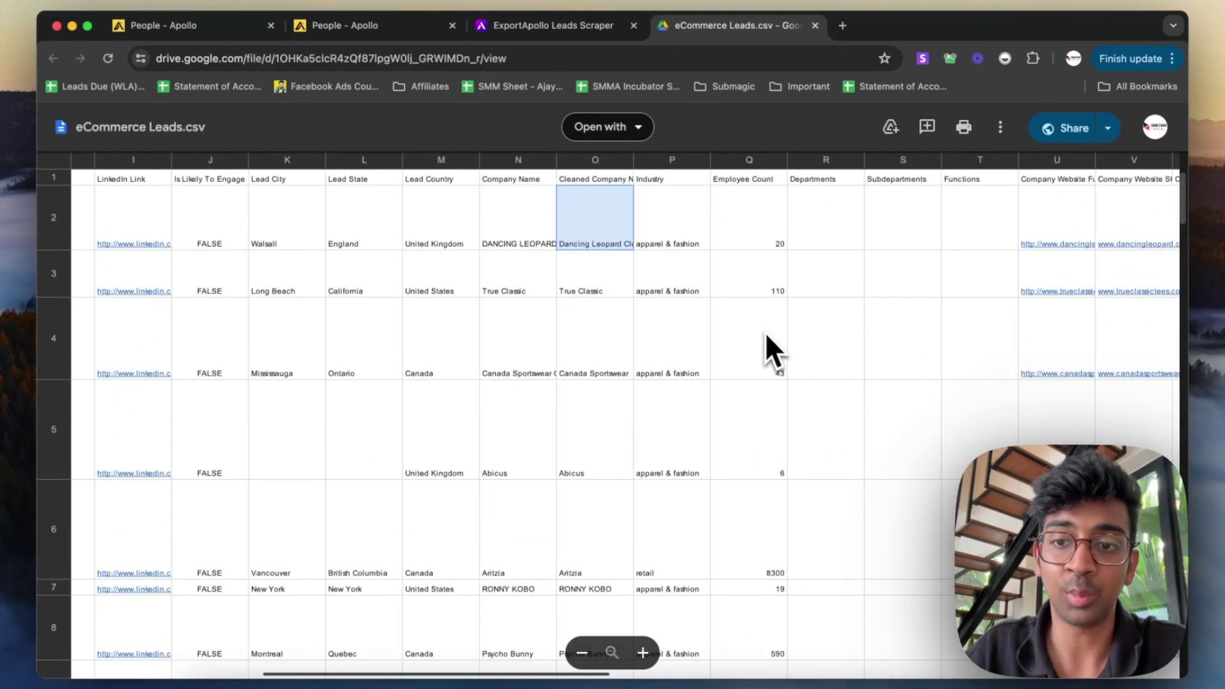
{"action": "scroll", "coordinate": [764, 331], "scroll_direction": "right", "scroll_amount": 4}
{"action": "scroll", "coordinate": [765, 332], "scroll_direction": "right", "scroll_amount": 1}
{"action": "scroll", "coordinate": [850, 234], "scroll_direction": "right", "scroll_amount": 2}
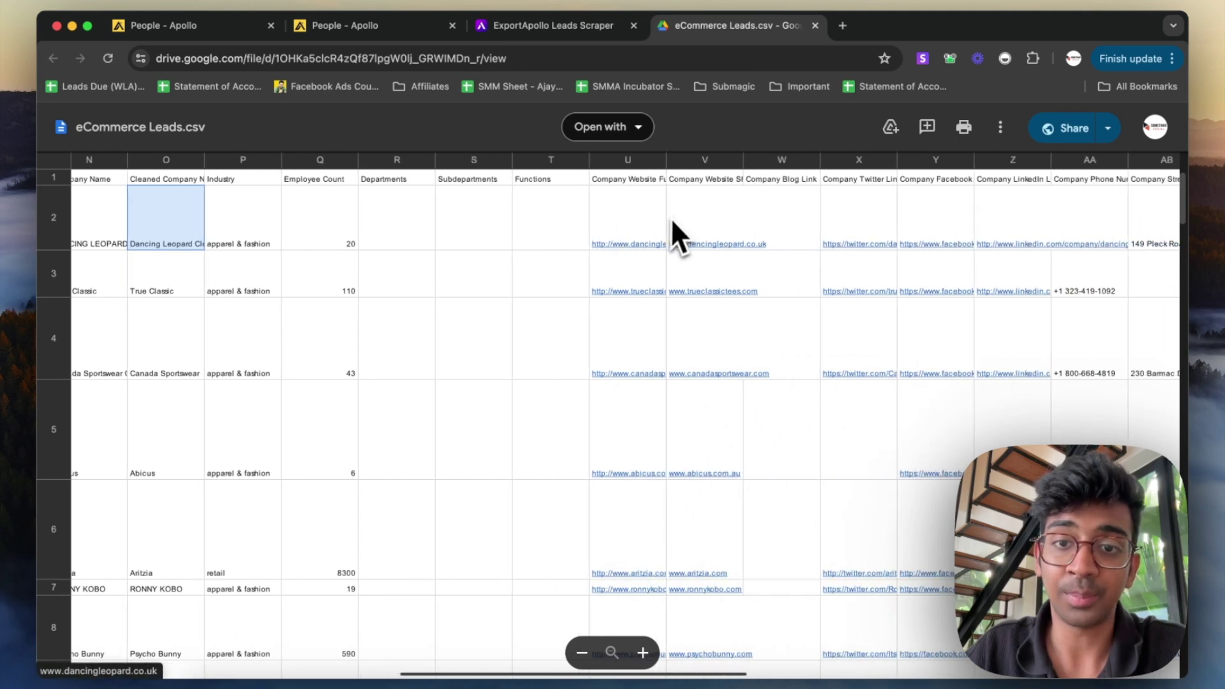
{"action": "scroll", "coordinate": [843, 255], "scroll_direction": "right", "scroll_amount": 1}
{"action": "scroll", "coordinate": [741, 262], "scroll_direction": "right", "scroll_amount": 2}
{"action": "scroll", "coordinate": [832, 262], "scroll_direction": "right", "scroll_amount": 4}
{"action": "scroll", "coordinate": [795, 268], "scroll_direction": "right", "scroll_amount": 2}
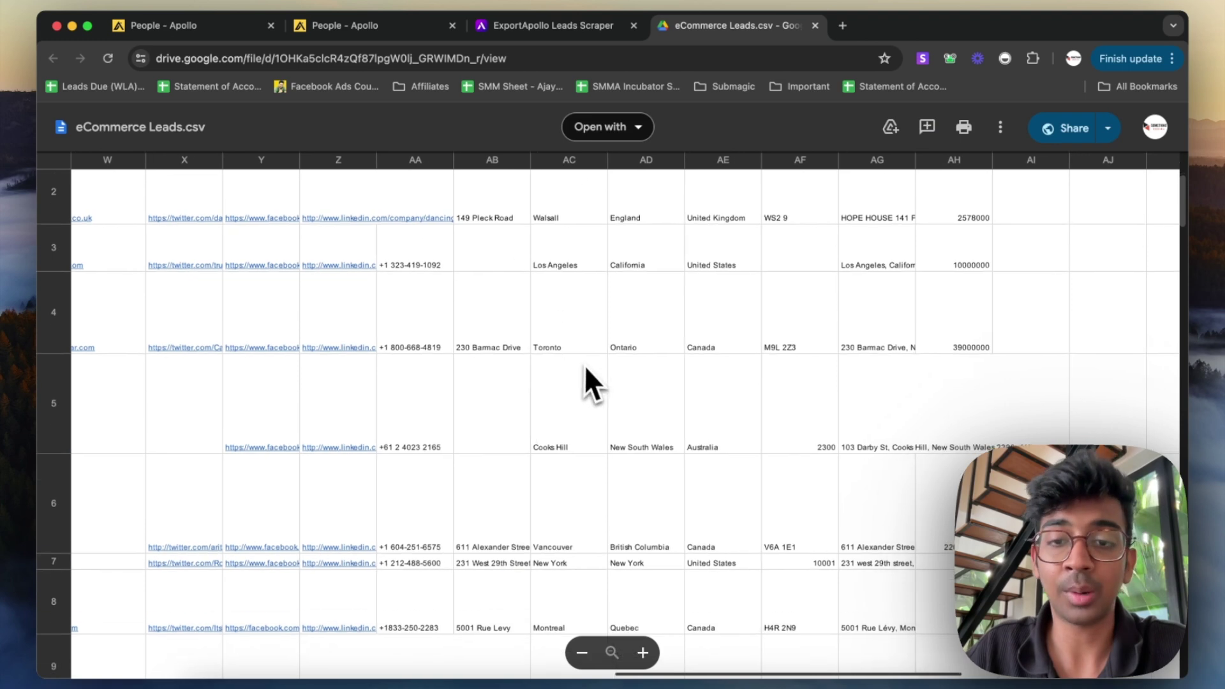
{"action": "scroll", "coordinate": [584, 365], "scroll_direction": "right", "scroll_amount": 4}
{"action": "scroll", "coordinate": [585, 364], "scroll_direction": "right", "scroll_amount": 1}
{"action": "scroll", "coordinate": [584, 365], "scroll_direction": "right", "scroll_amount": 3}
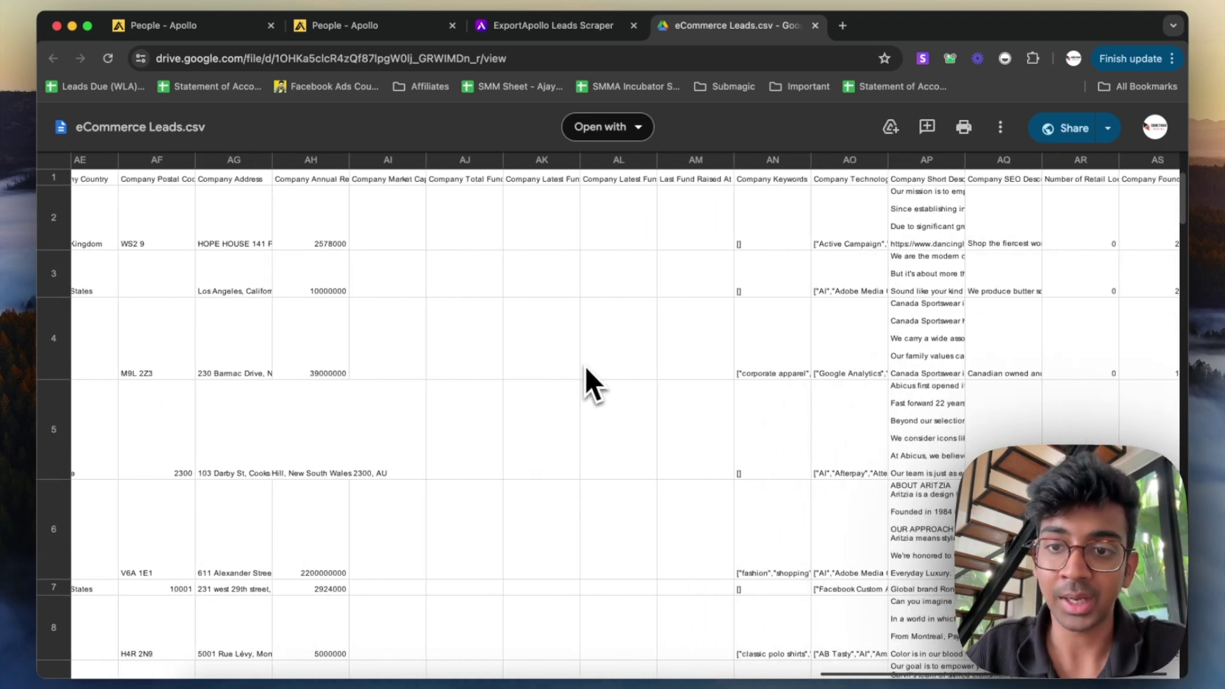
{"action": "scroll", "coordinate": [584, 365], "scroll_direction": "right", "scroll_amount": 1}
{"action": "scroll", "coordinate": [665, 387], "scroll_direction": "left", "scroll_amount": 12}
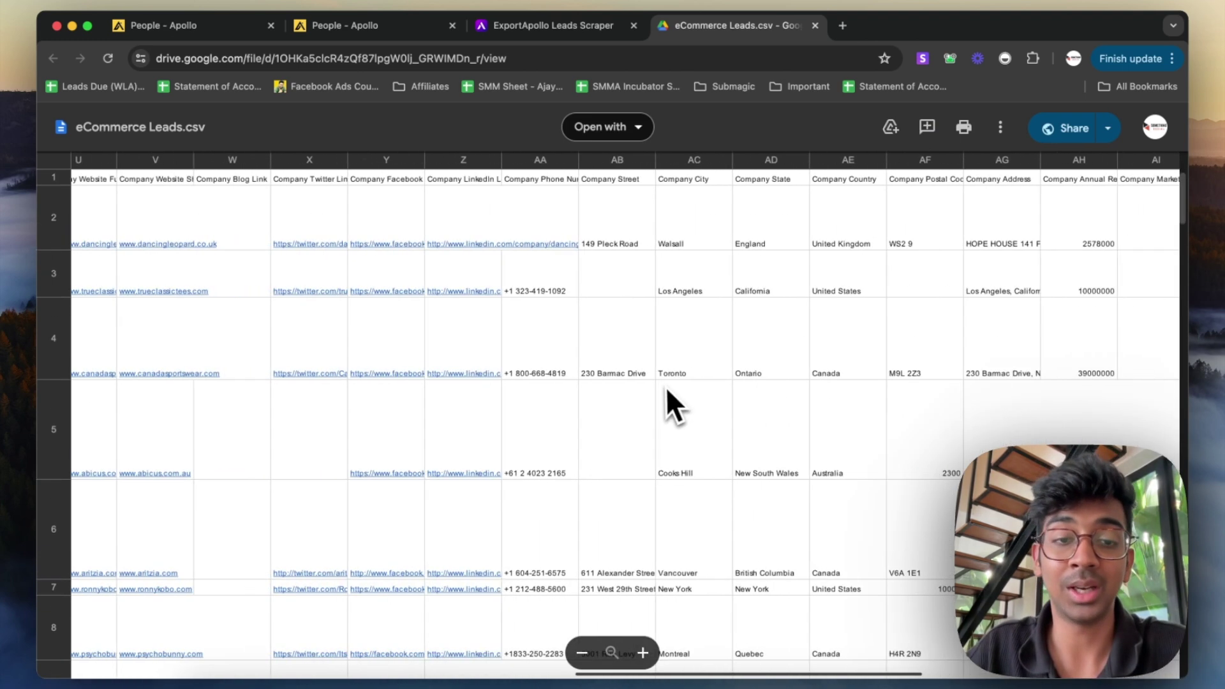
{"action": "scroll", "coordinate": [665, 387], "scroll_direction": "left", "scroll_amount": 15}
{"action": "scroll", "coordinate": [665, 386], "scroll_direction": "left", "scroll_amount": 2}
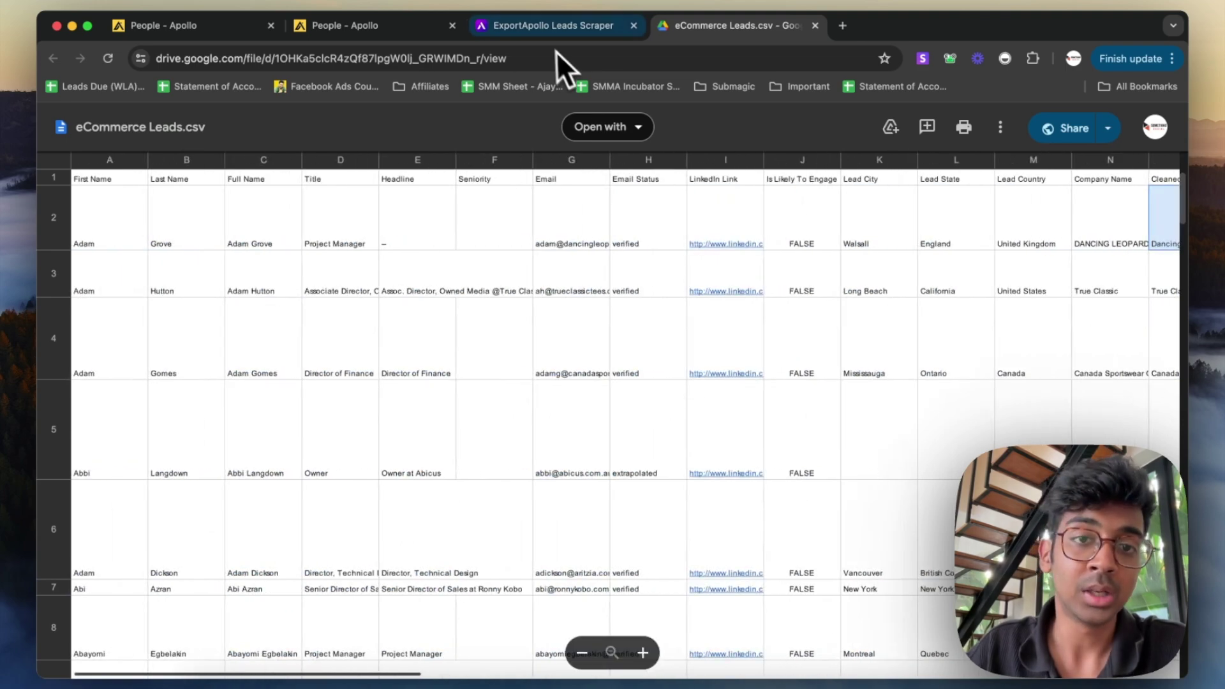
{"action": "left_click", "coordinate": [560, 33]}
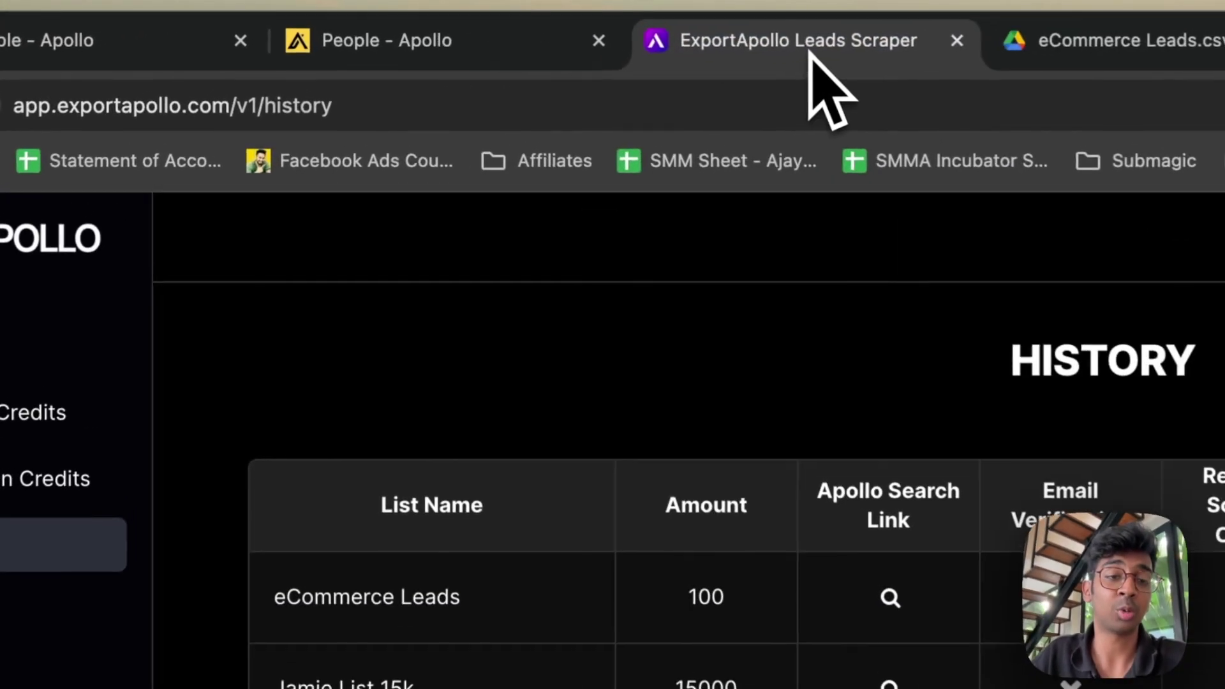